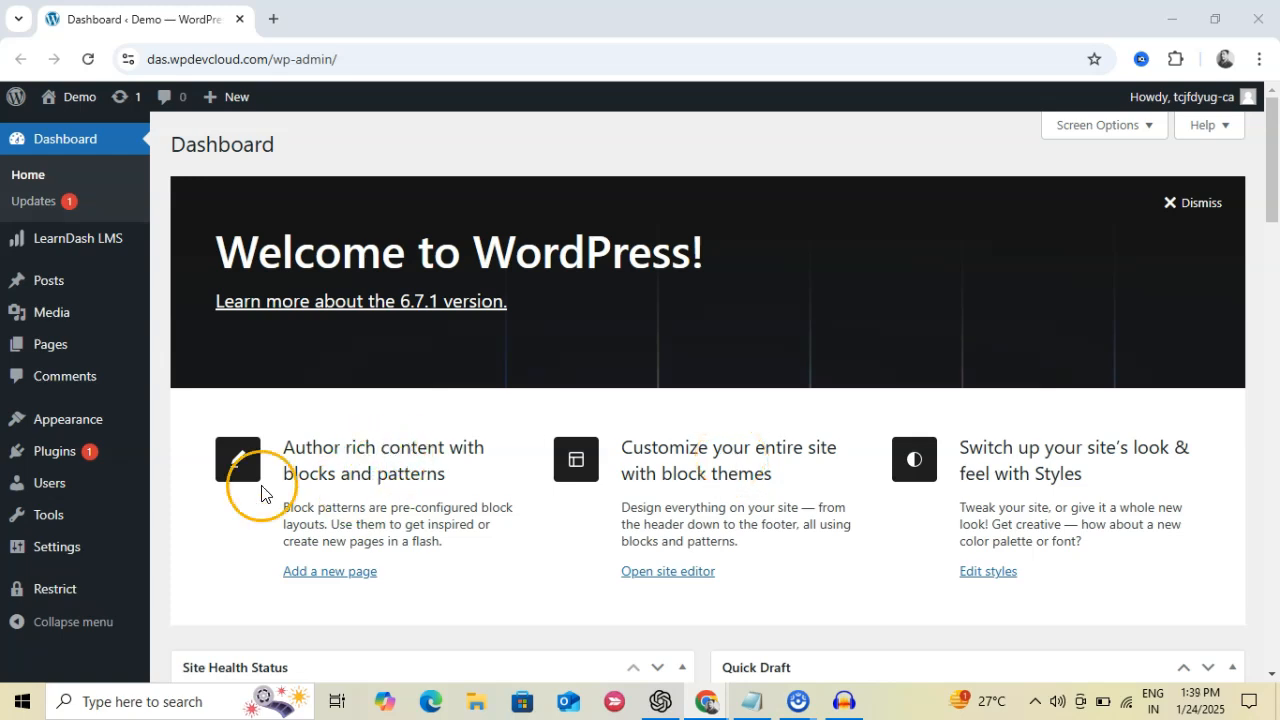
Search the plugin directory for Yoast SEO and dismiss the LearnDash LMS licence notice
{"action": "mouse_move", "coordinate": [68, 466]}
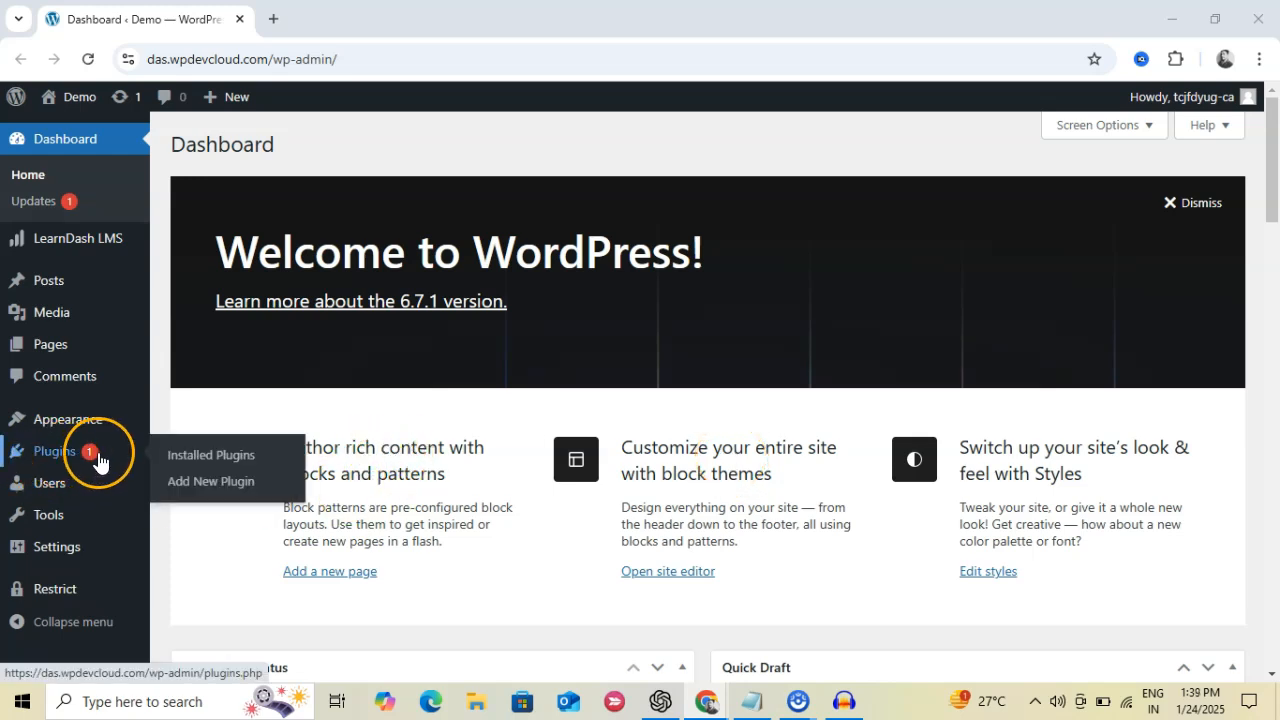
{"action": "left_click", "coordinate": [199, 490]}
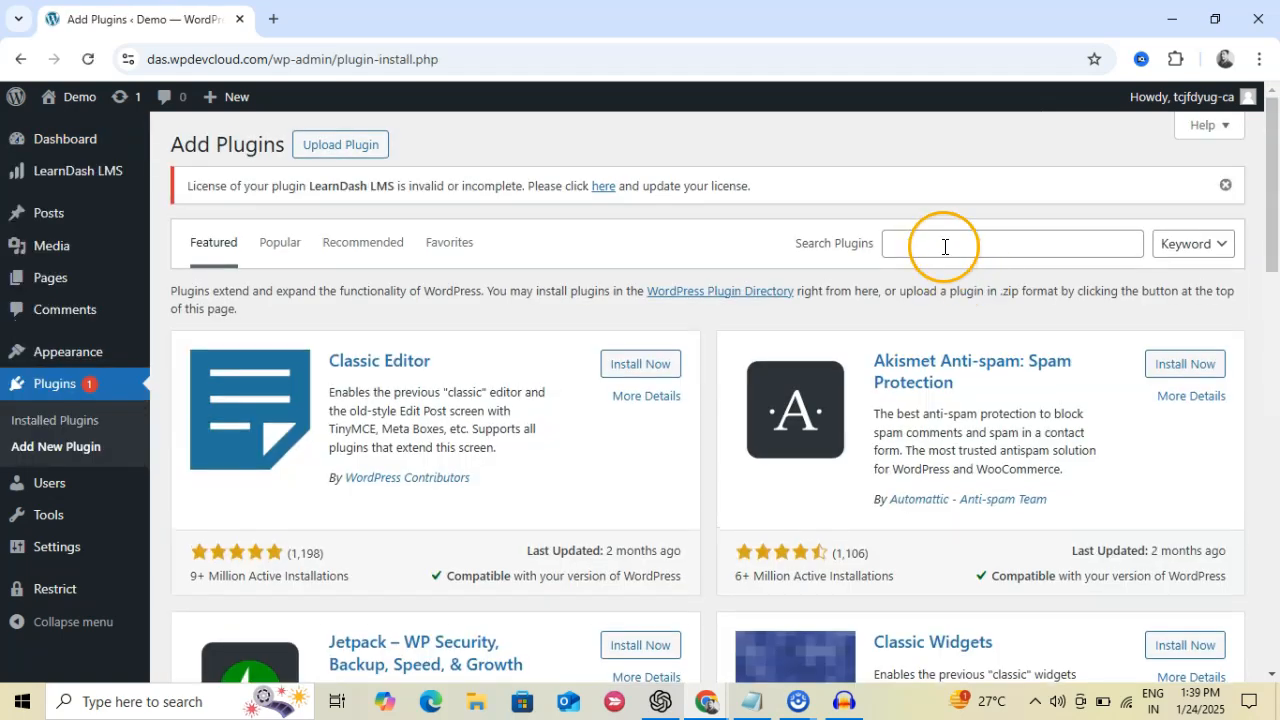
{"action": "left_click", "coordinate": [943, 246]}
{"action": "type", "text": "Yoast SEO"}
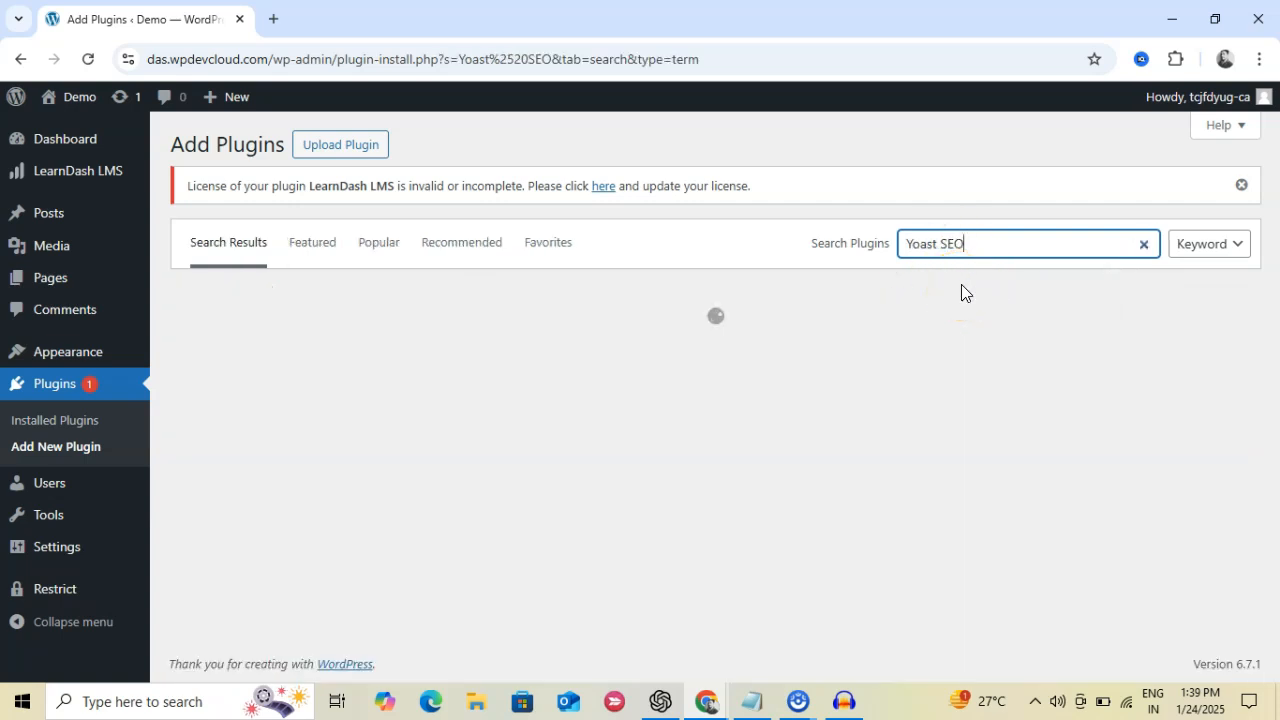
{"action": "left_click", "coordinate": [1241, 184]}
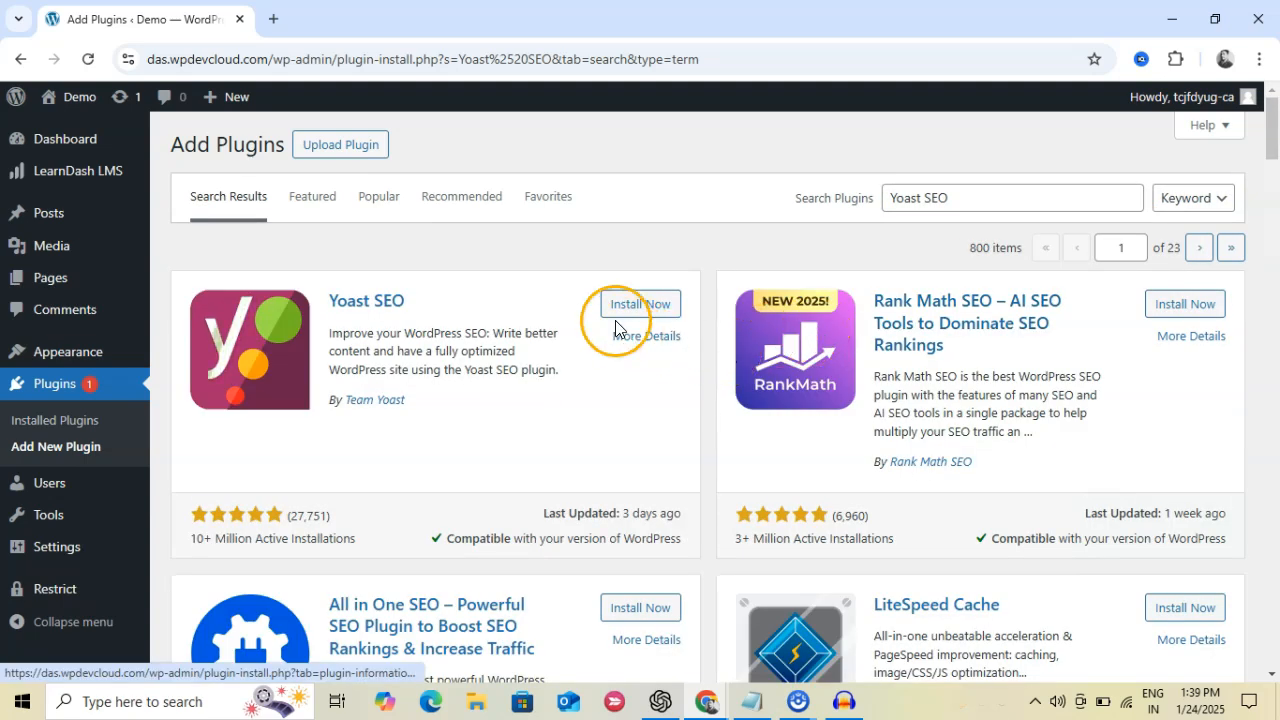
Install and activate the Yoast SEO plugin
{"action": "left_click", "coordinate": [633, 316]}
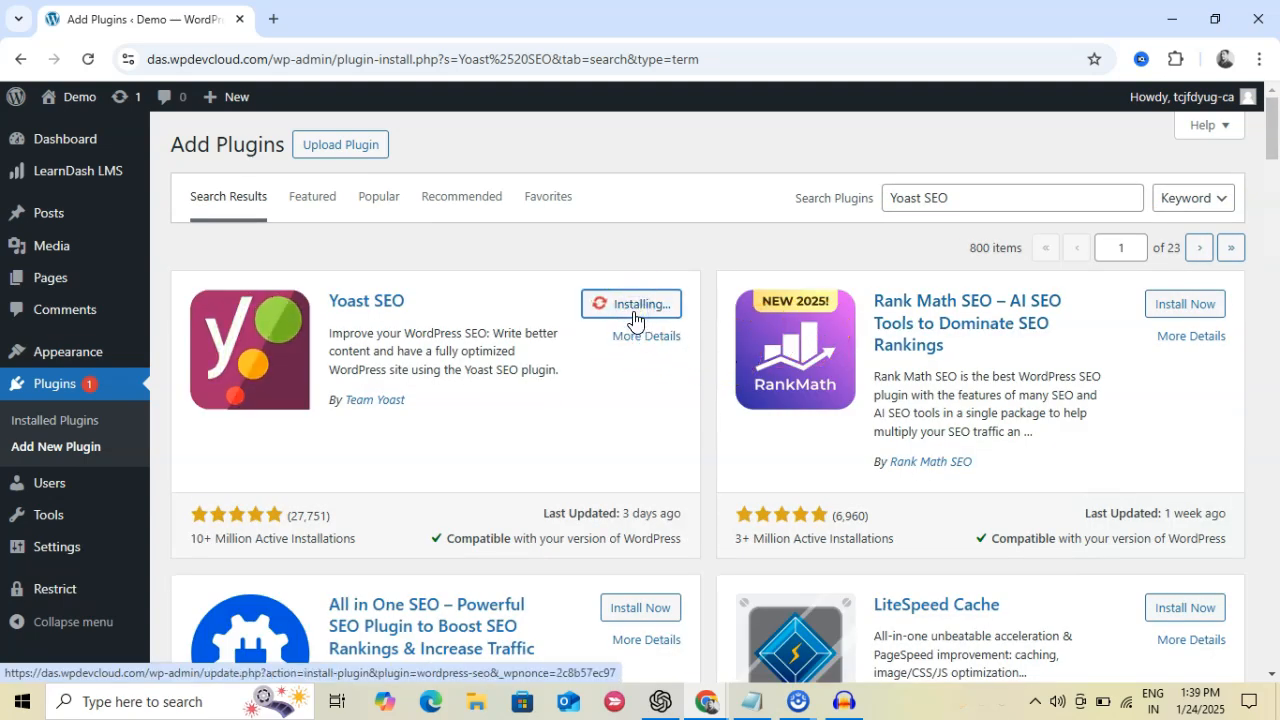
{"action": "left_click", "coordinate": [648, 396]}
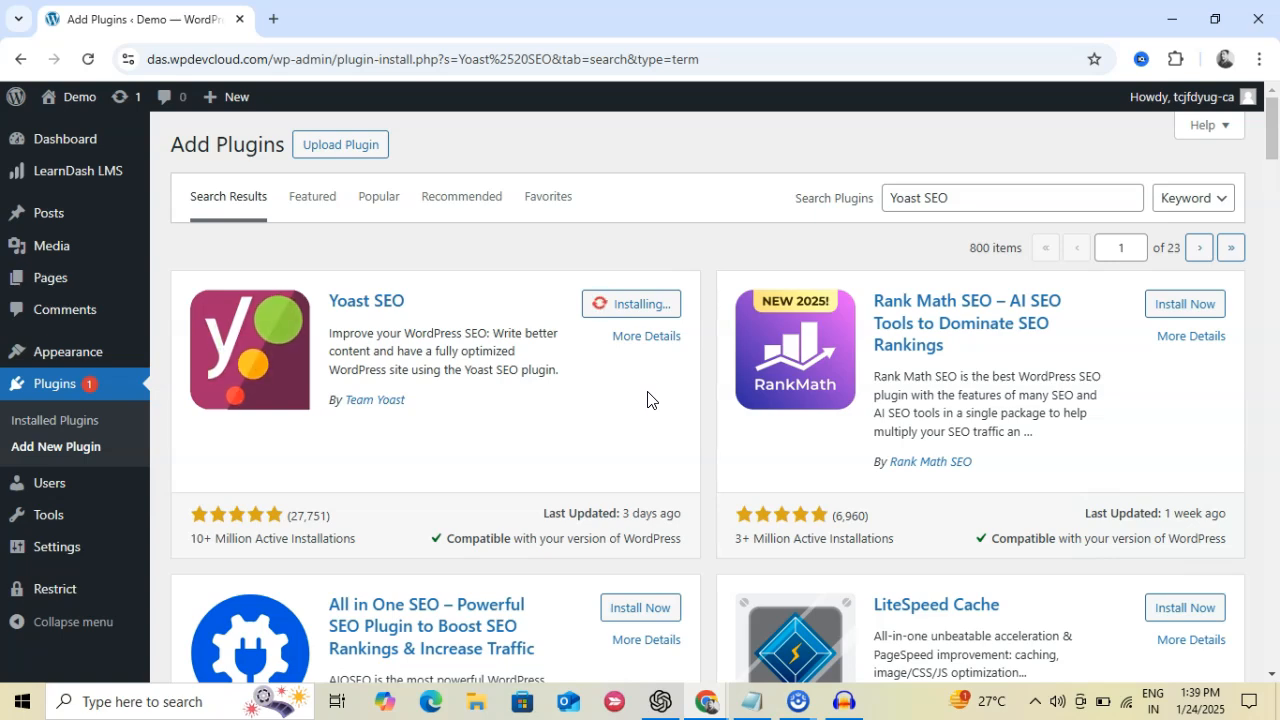
{"action": "left_click", "coordinate": [650, 379]}
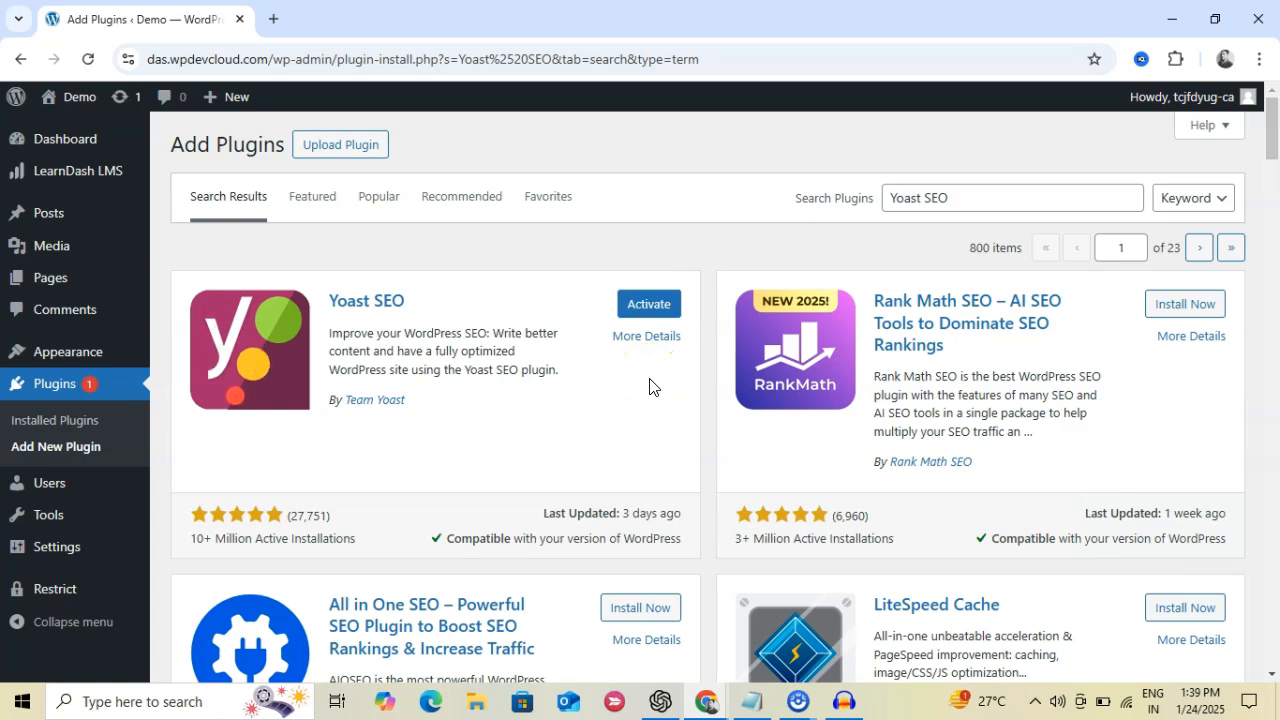
{"action": "left_click", "coordinate": [640, 304]}
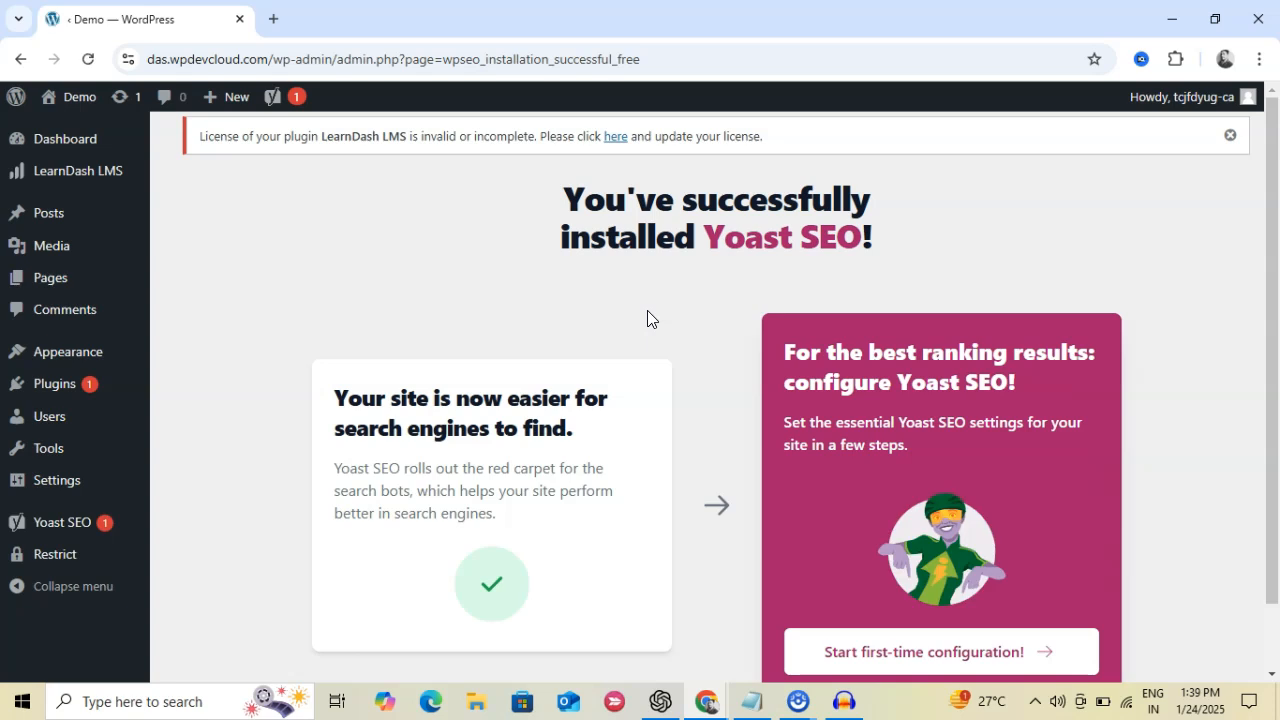
Skip Yoast SEO's first-time configuration and go to its general dashboard
{"action": "scroll", "coordinate": [647, 311], "scroll_direction": "down", "scroll_amount": 1}
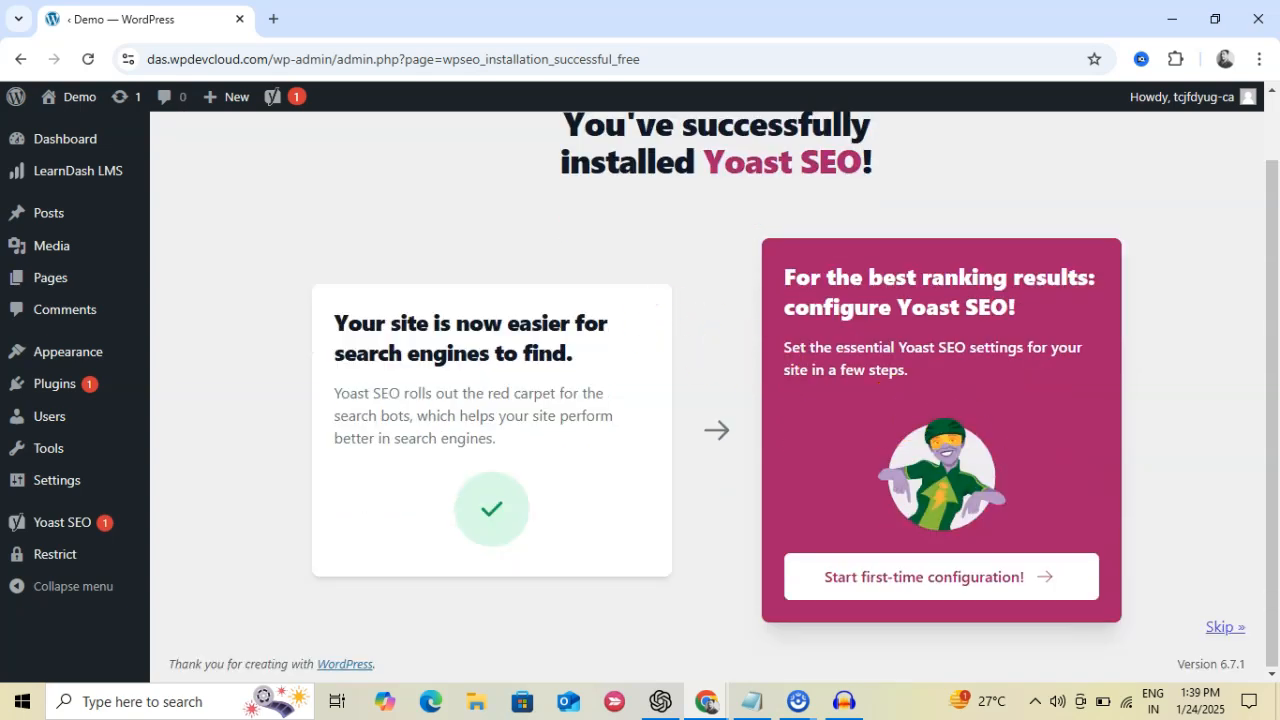
{"action": "left_click", "coordinate": [1224, 626]}
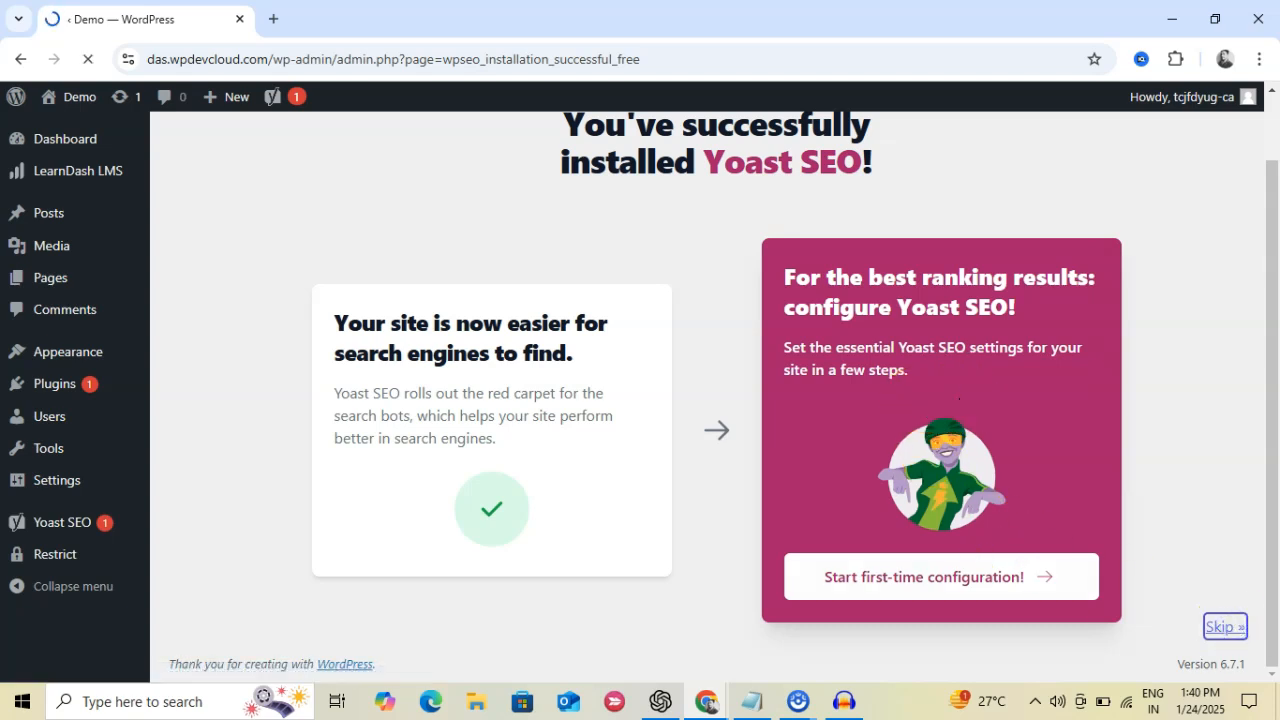
{"action": "scroll", "coordinate": [765, 342], "scroll_direction": "up", "scroll_amount": 1}
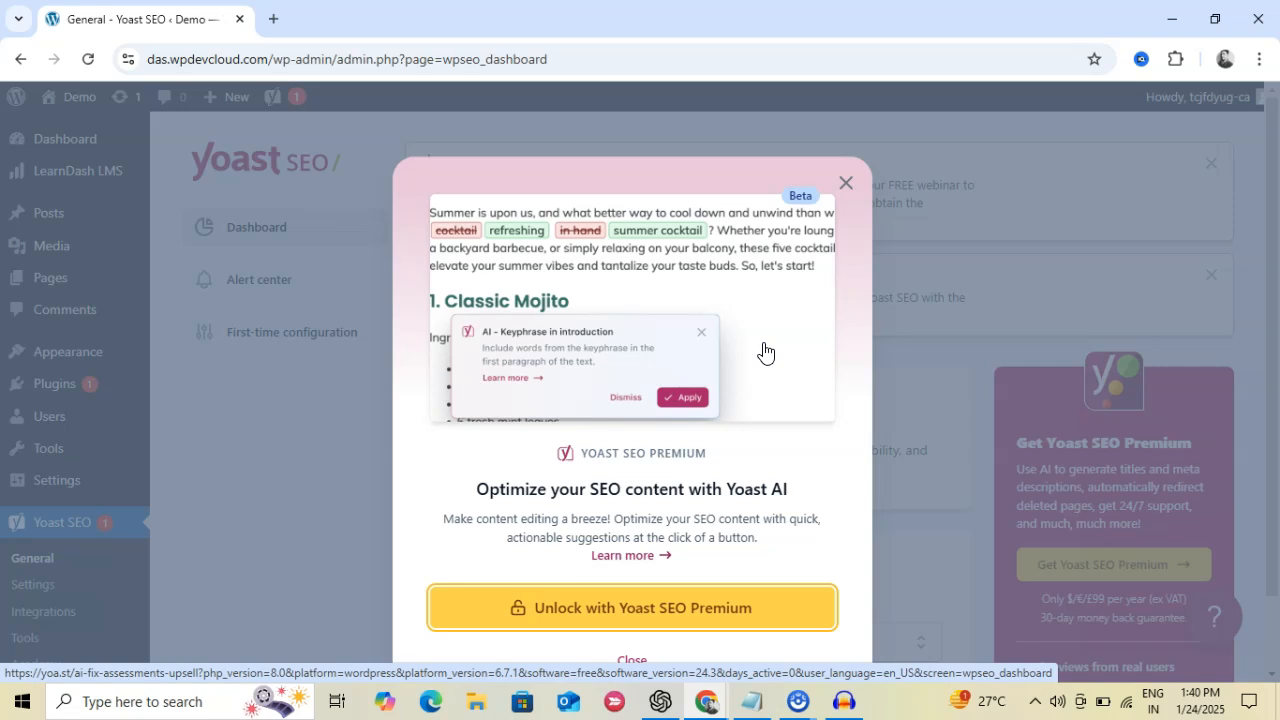
{"action": "left_click", "coordinate": [791, 315]}
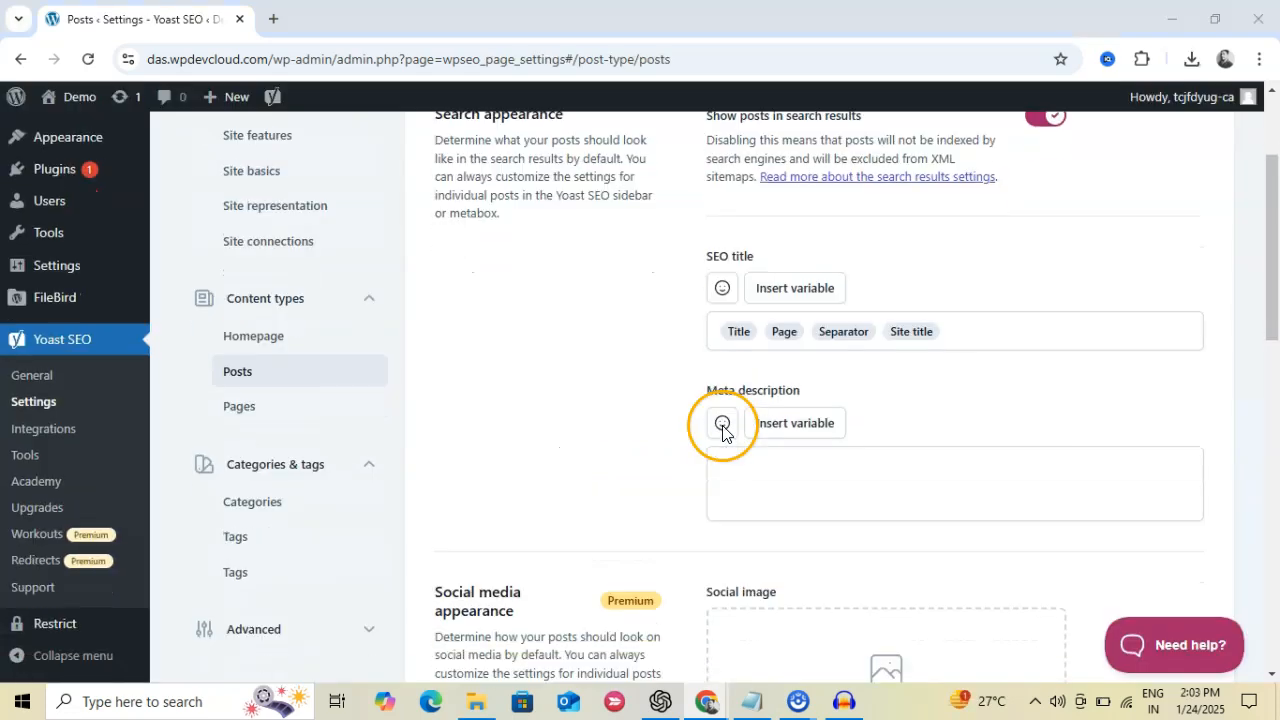
Examine the default search appearance and social media appearance settings that Yoast SEO applies to posts
{"action": "scroll", "coordinate": [700, 429], "scroll_direction": "up", "scroll_amount": 3}
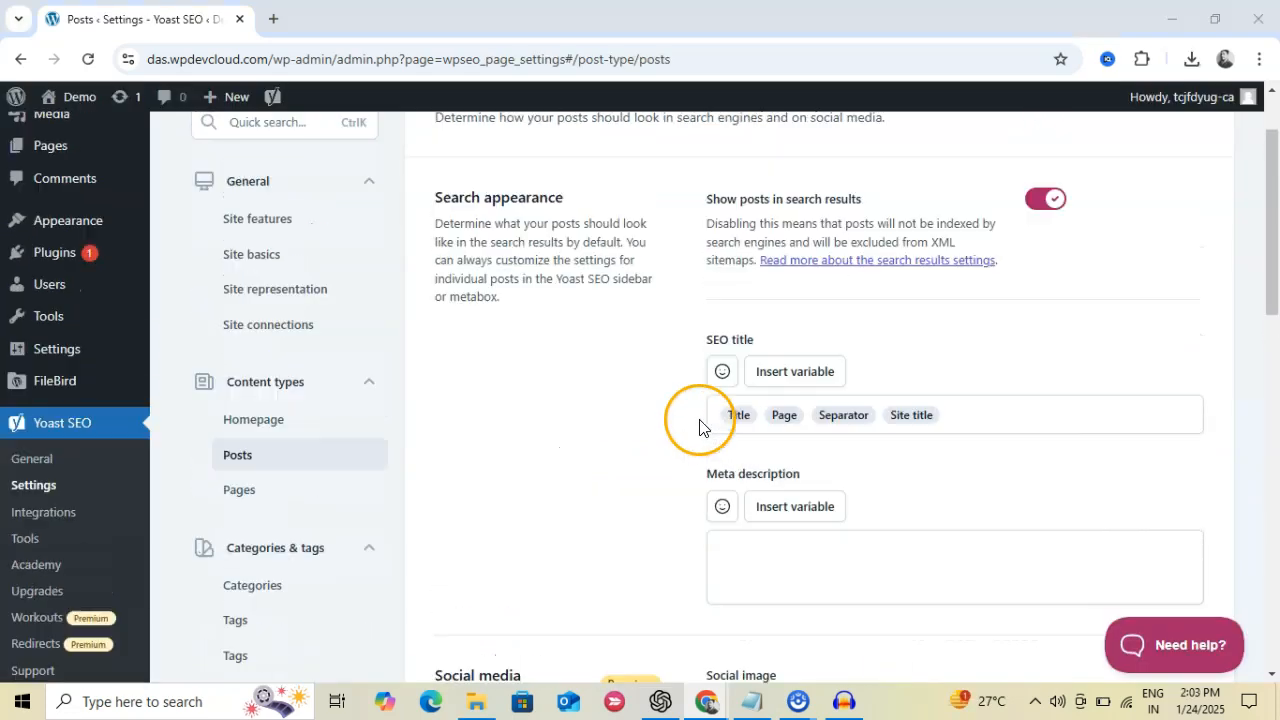
{"action": "left_click_drag", "start_coordinate": [485, 307], "coordinate": [600, 323]}
{"action": "left_click", "coordinate": [629, 400]}
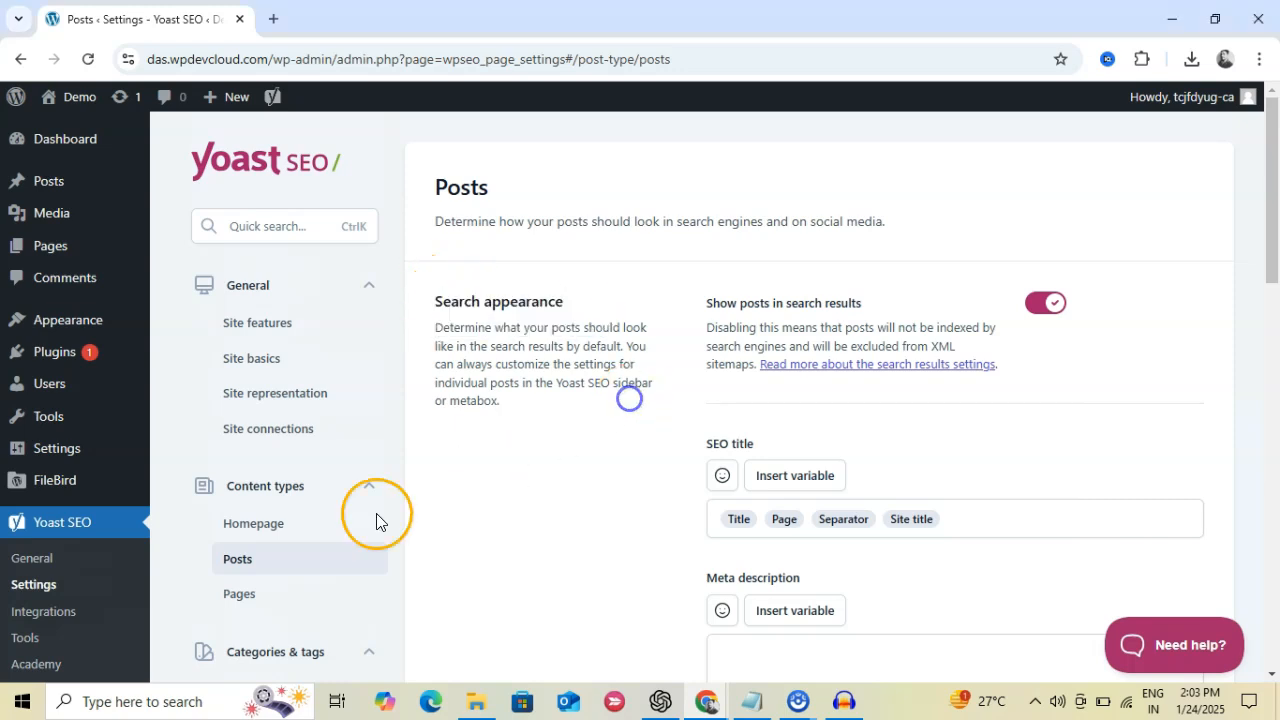
{"action": "scroll", "coordinate": [258, 555], "scroll_direction": "down", "scroll_amount": 1}
{"action": "scroll", "coordinate": [252, 490], "scroll_direction": "up", "scroll_amount": 1}
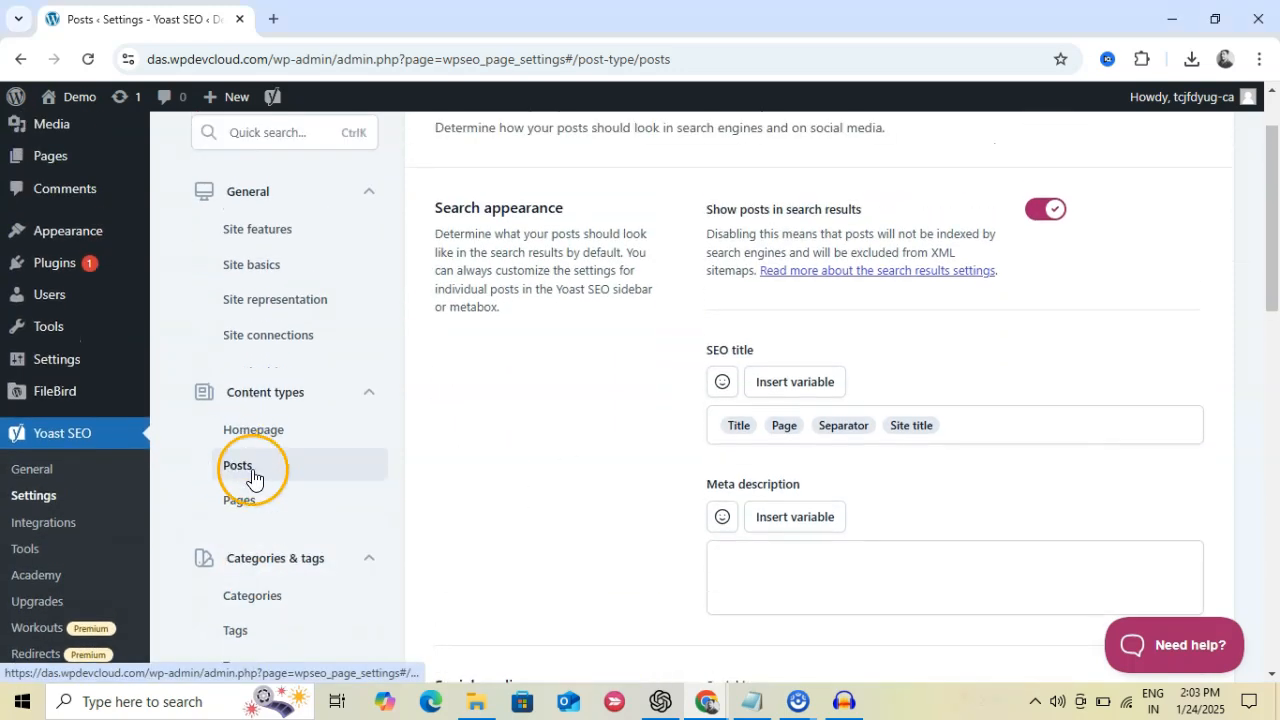
{"action": "scroll", "coordinate": [481, 500], "scroll_direction": "down", "scroll_amount": 2}
{"action": "scroll", "coordinate": [700, 500], "scroll_direction": "down", "scroll_amount": 1}
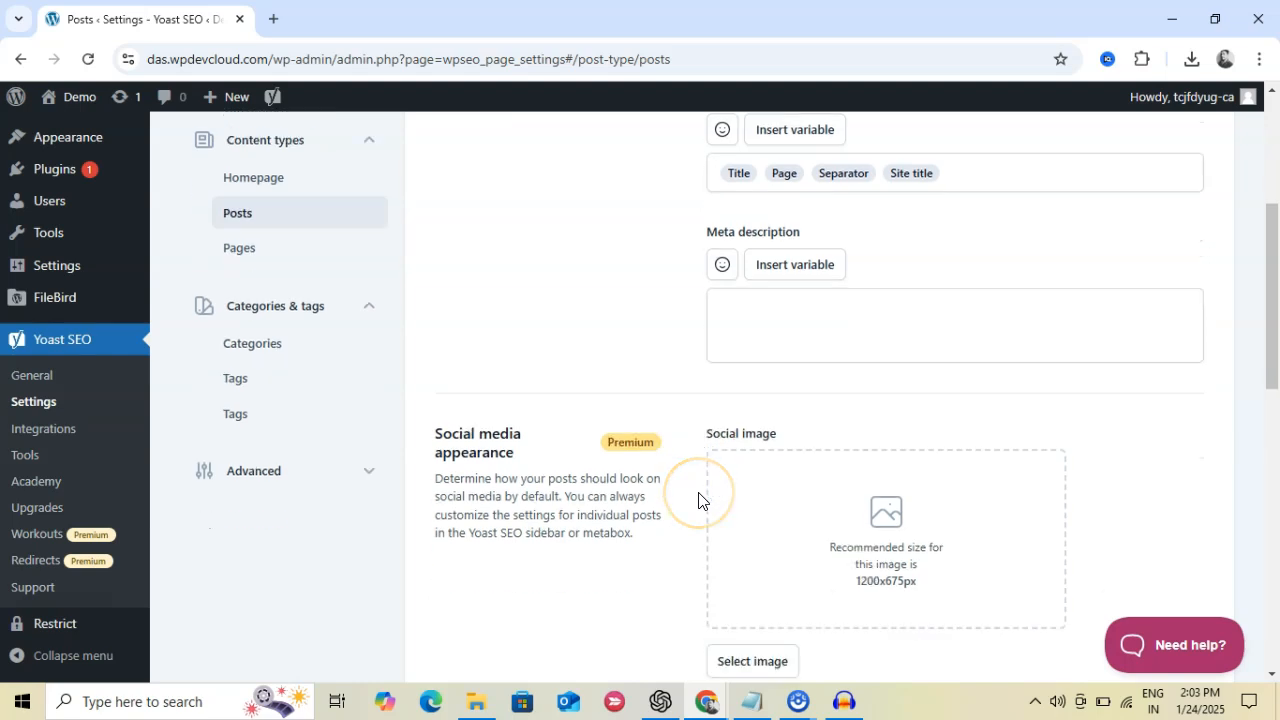
{"action": "scroll", "coordinate": [700, 500], "scroll_direction": "up", "scroll_amount": 4}
{"action": "scroll", "coordinate": [560, 360], "scroll_direction": "down", "scroll_amount": 1}
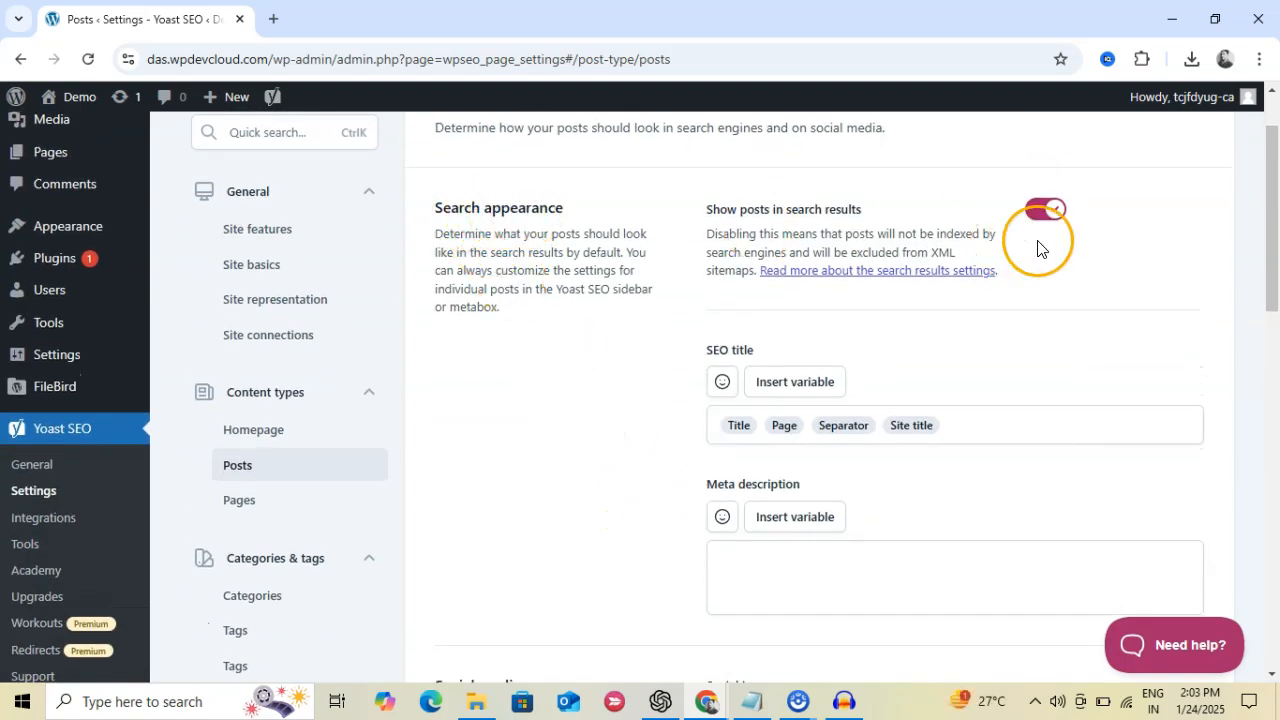
{"action": "scroll", "coordinate": [945, 498], "scroll_direction": "down", "scroll_amount": 3}
{"action": "scroll", "coordinate": [938, 503], "scroll_direction": "down", "scroll_amount": 2}
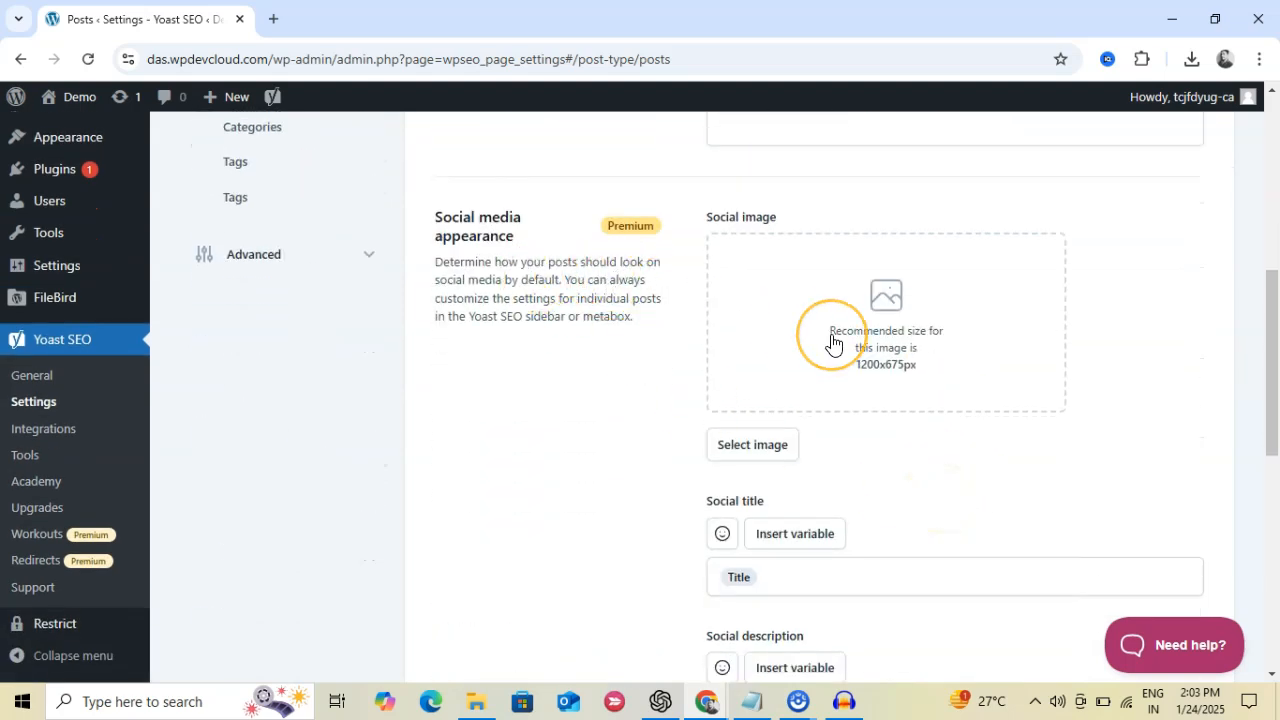
{"action": "scroll", "coordinate": [831, 343], "scroll_direction": "down", "scroll_amount": 4}
{"action": "scroll", "coordinate": [831, 343], "scroll_direction": "down", "scroll_amount": 3}
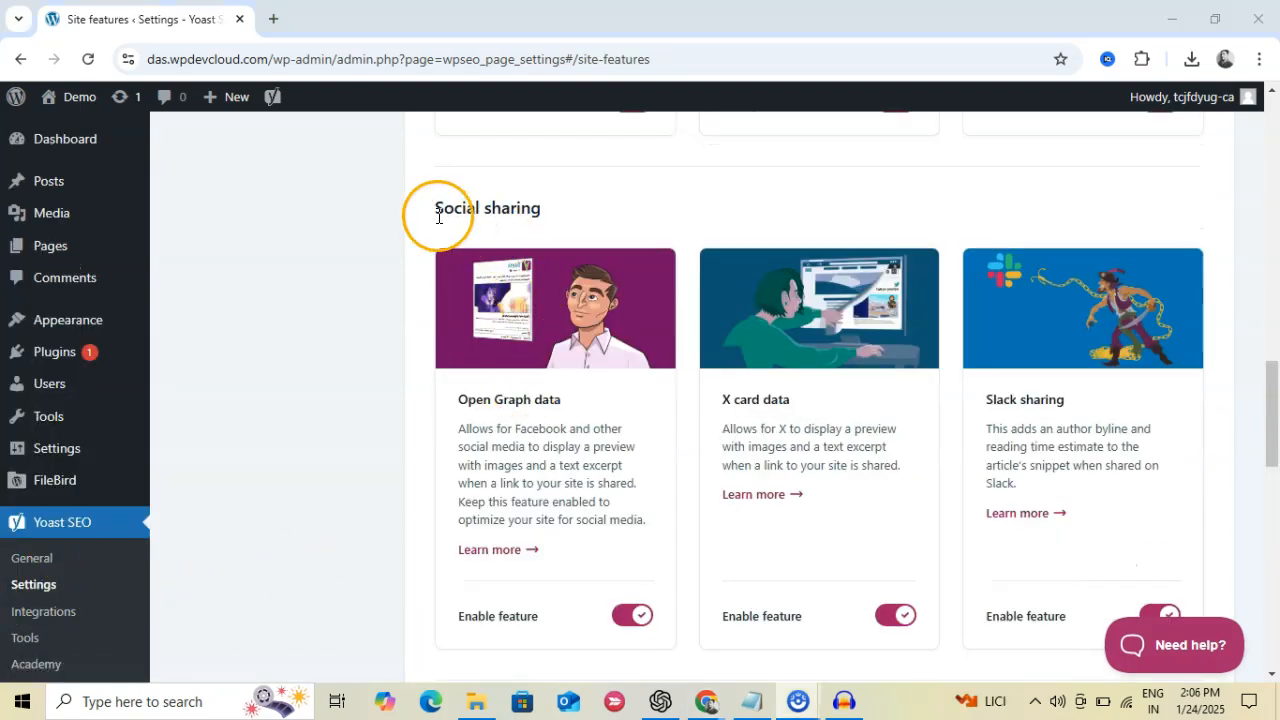
Check the Open Graph data, X card data and Slack sharing options under Social sharing in the site features
{"action": "left_click_drag", "start_coordinate": [443, 207], "coordinate": [541, 204]}
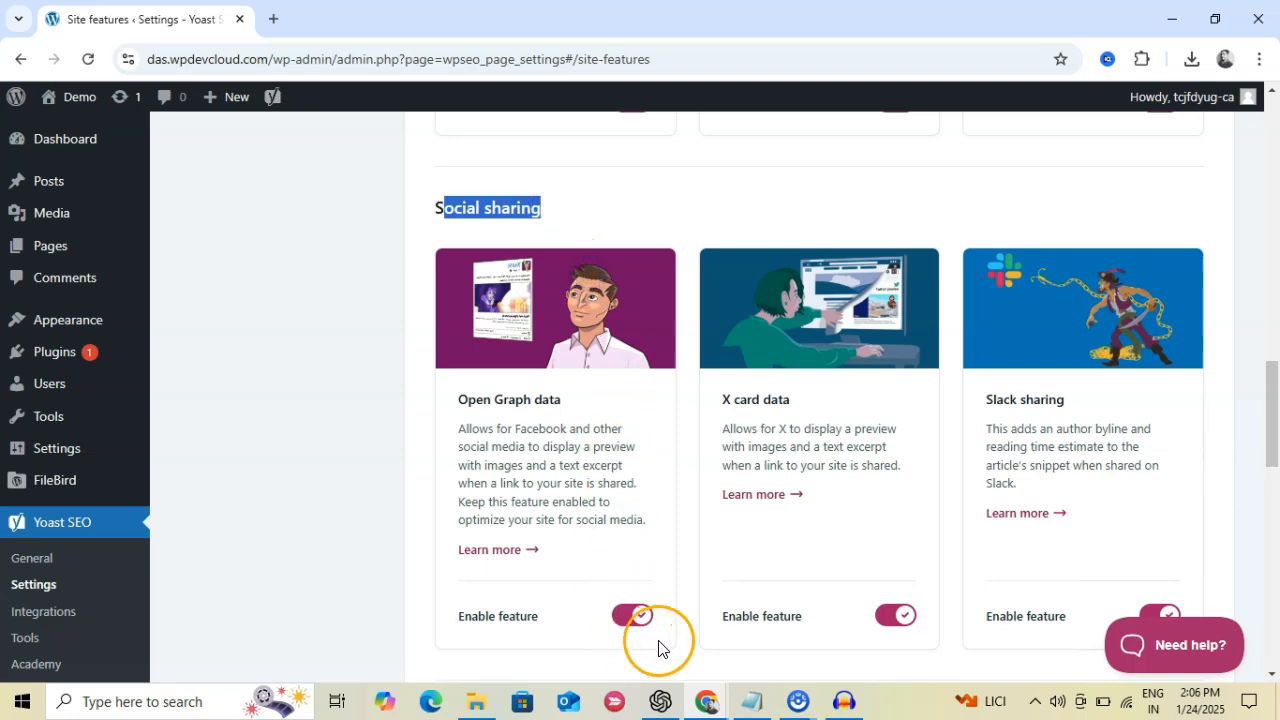
{"action": "scroll", "coordinate": [974, 646], "scroll_direction": "down", "scroll_amount": 2}
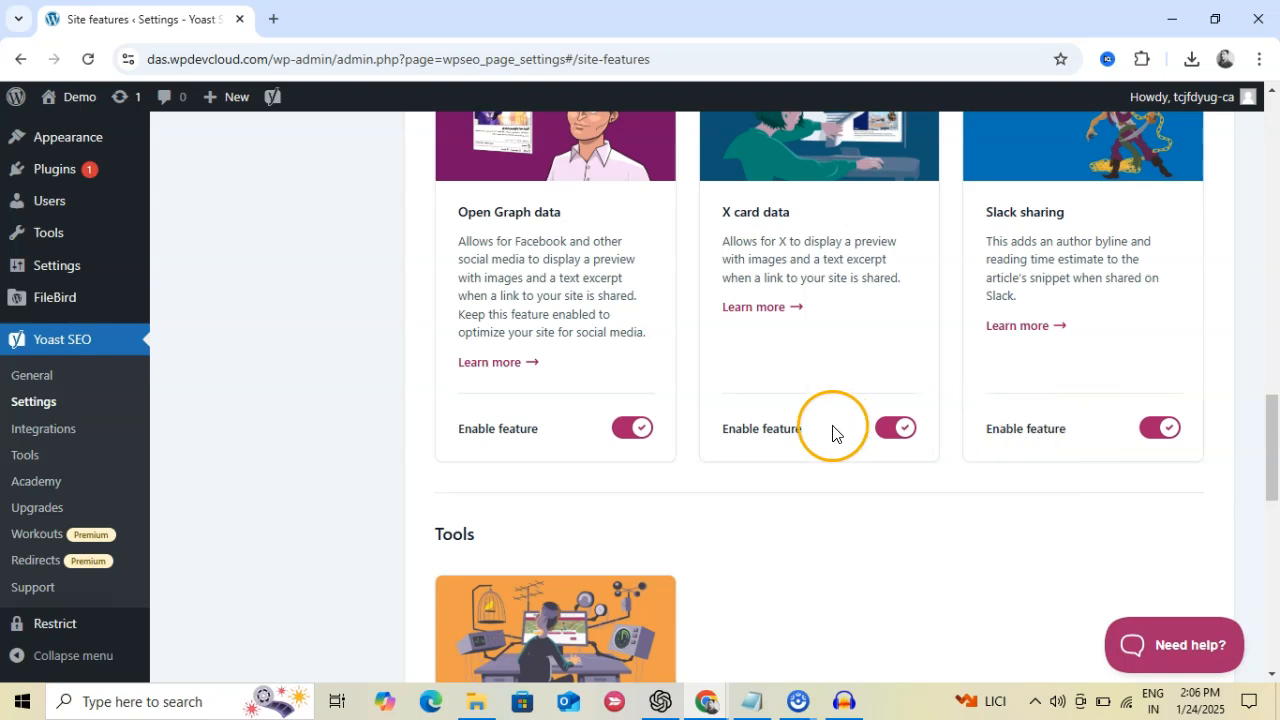
{"action": "scroll", "coordinate": [686, 463], "scroll_direction": "up", "scroll_amount": 1}
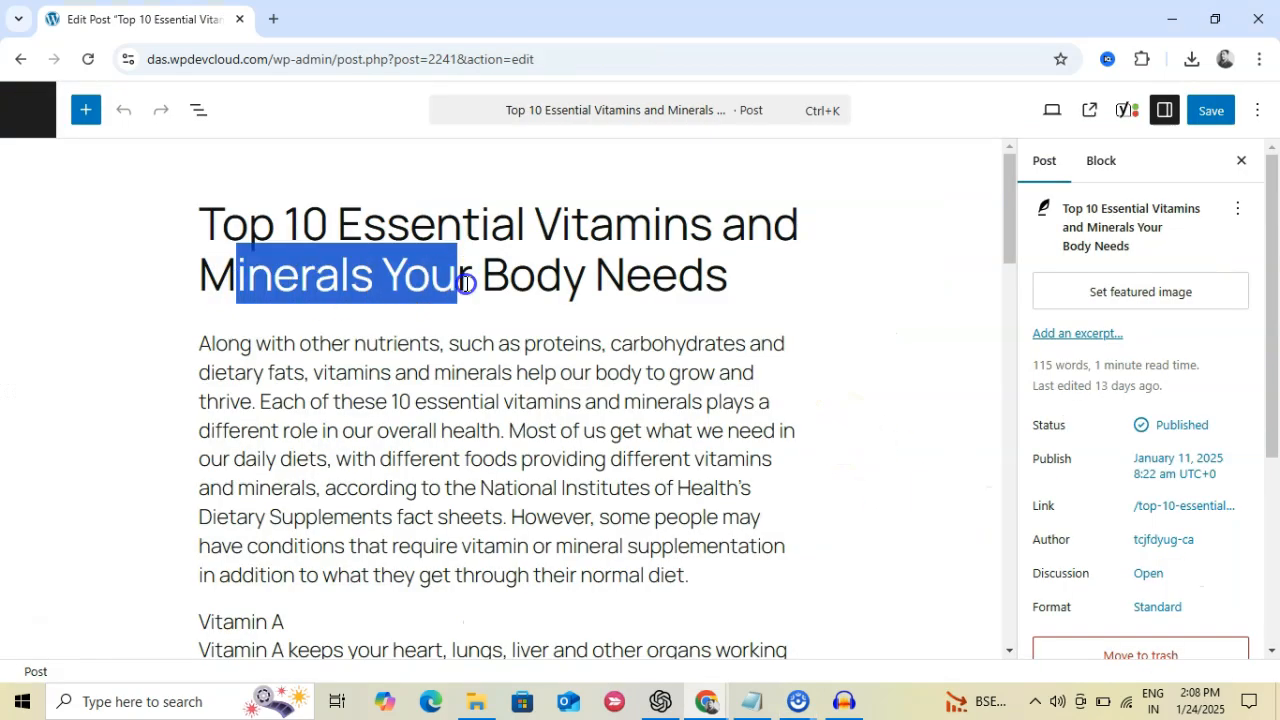
Bring up the social media appearance settings in the Yoast SEO section below the vitamins and minerals post
{"action": "left_click_drag", "start_coordinate": [457, 274], "coordinate": [763, 291]}
{"action": "scroll", "coordinate": [694, 349], "scroll_direction": "down", "scroll_amount": 4}
{"action": "left_click", "coordinate": [699, 350]}
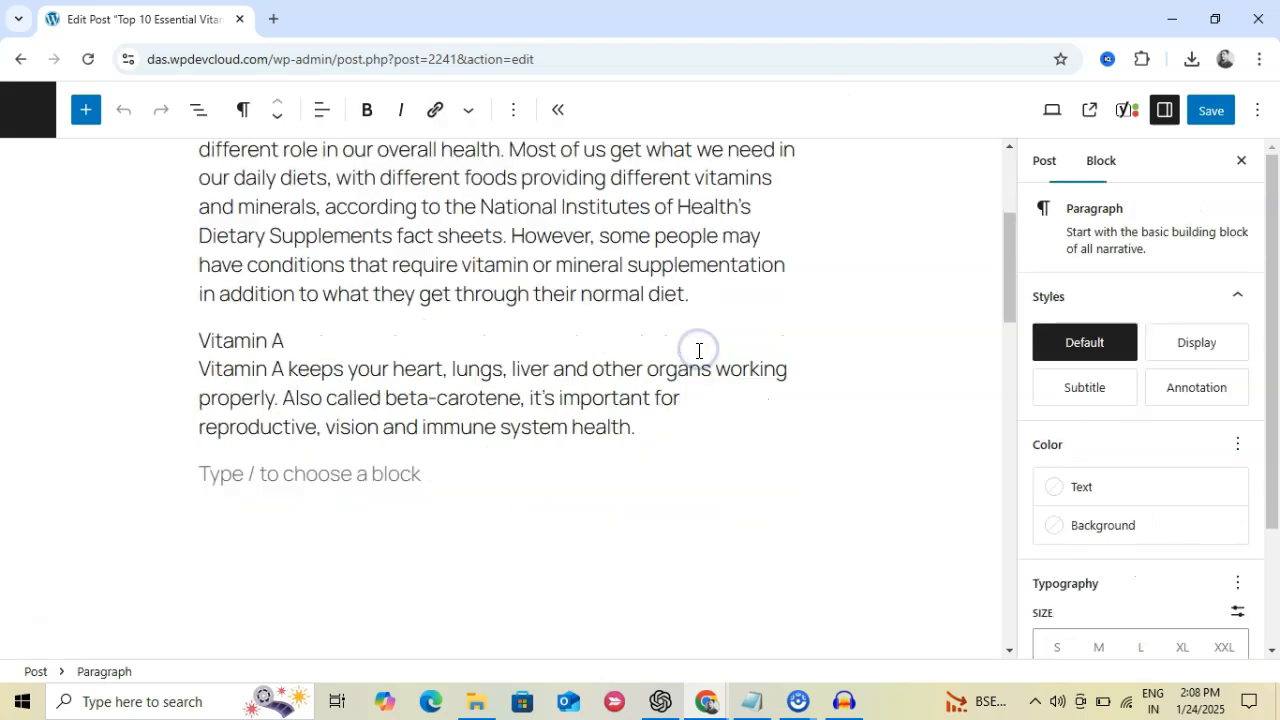
{"action": "scroll", "coordinate": [699, 350], "scroll_direction": "down", "scroll_amount": 8}
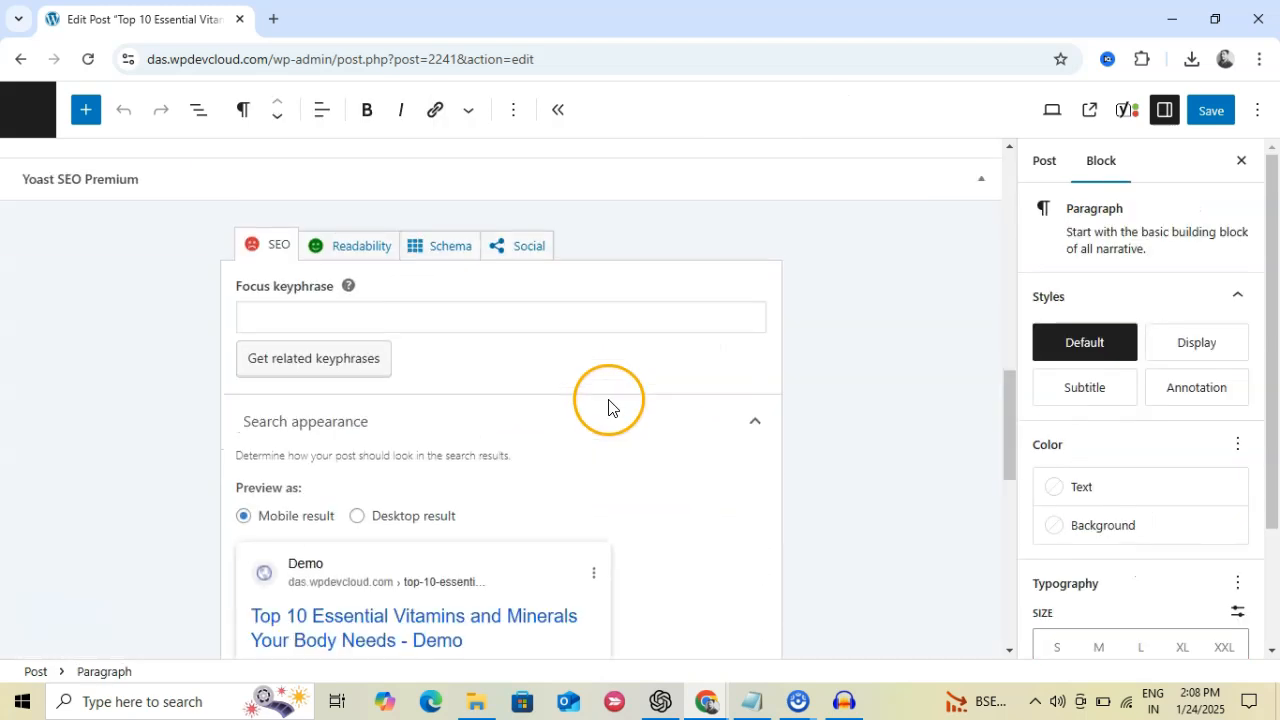
{"action": "left_click", "coordinate": [440, 247]}
{"action": "left_click", "coordinate": [526, 337]}
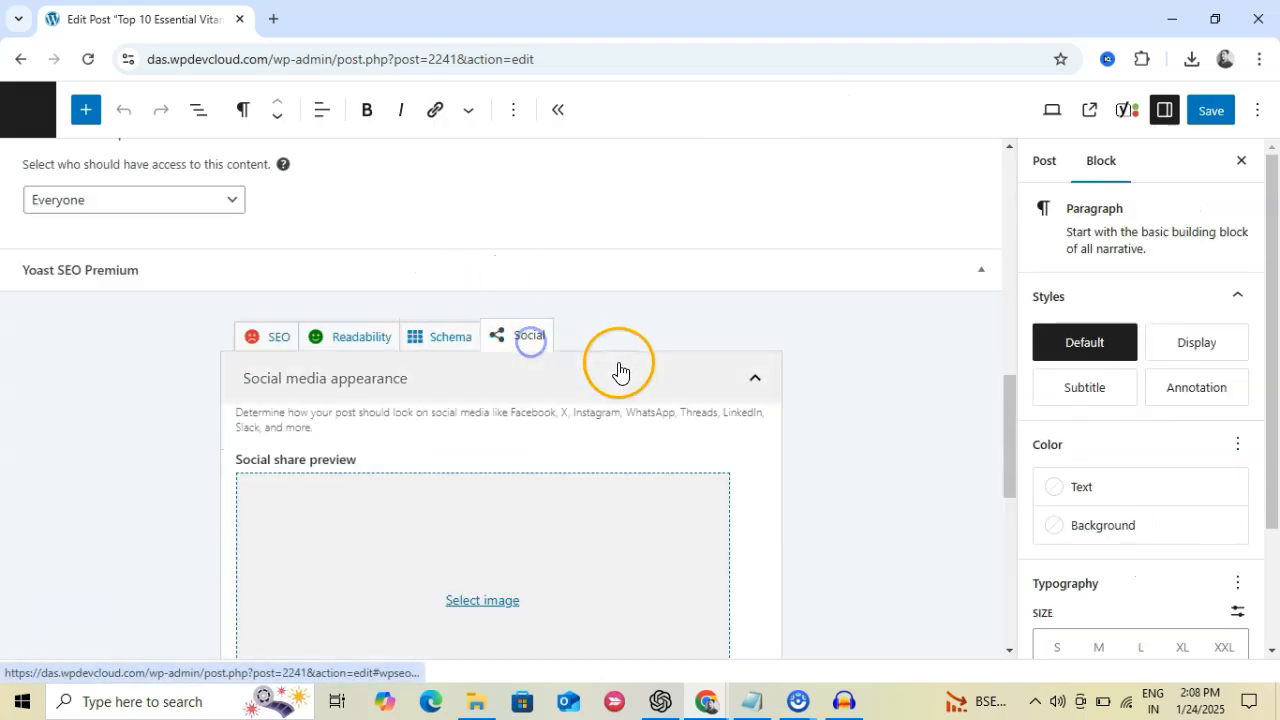
Set the post's social share image to the media library photo of the sleeping baby in a red Santa outfit
{"action": "scroll", "coordinate": [568, 408], "scroll_direction": "down", "scroll_amount": 2}
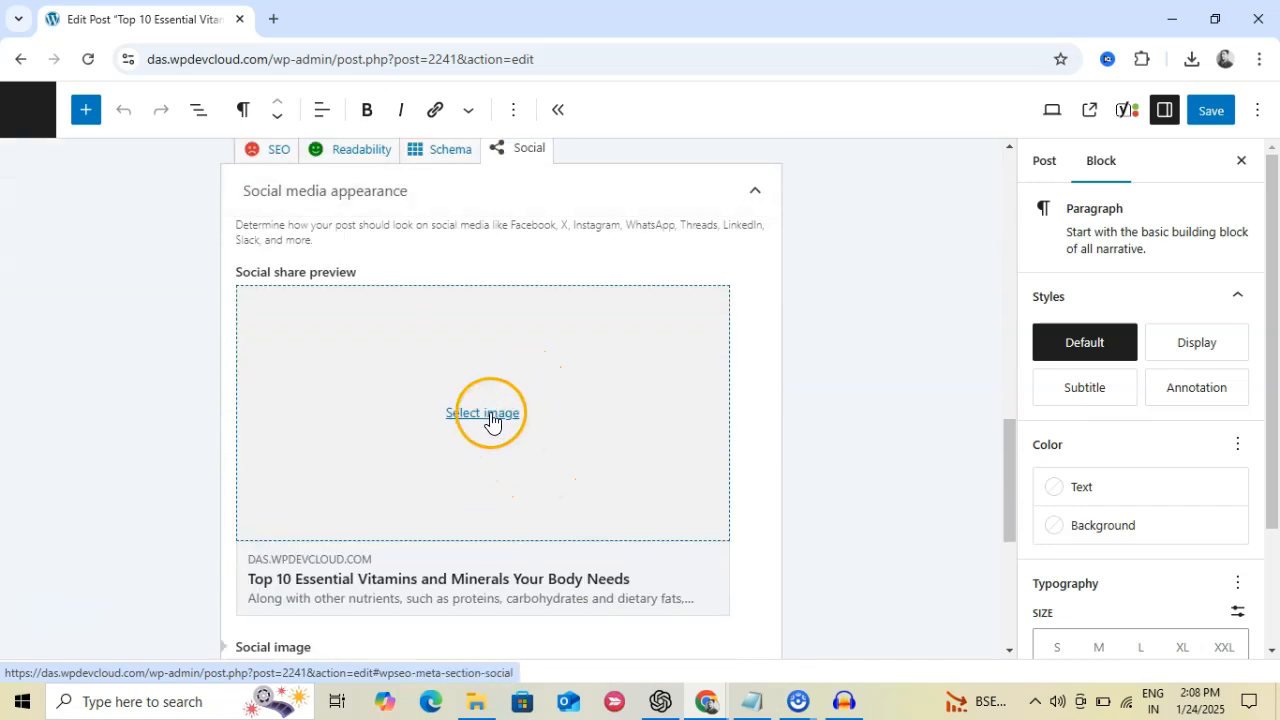
{"action": "left_click", "coordinate": [491, 414]}
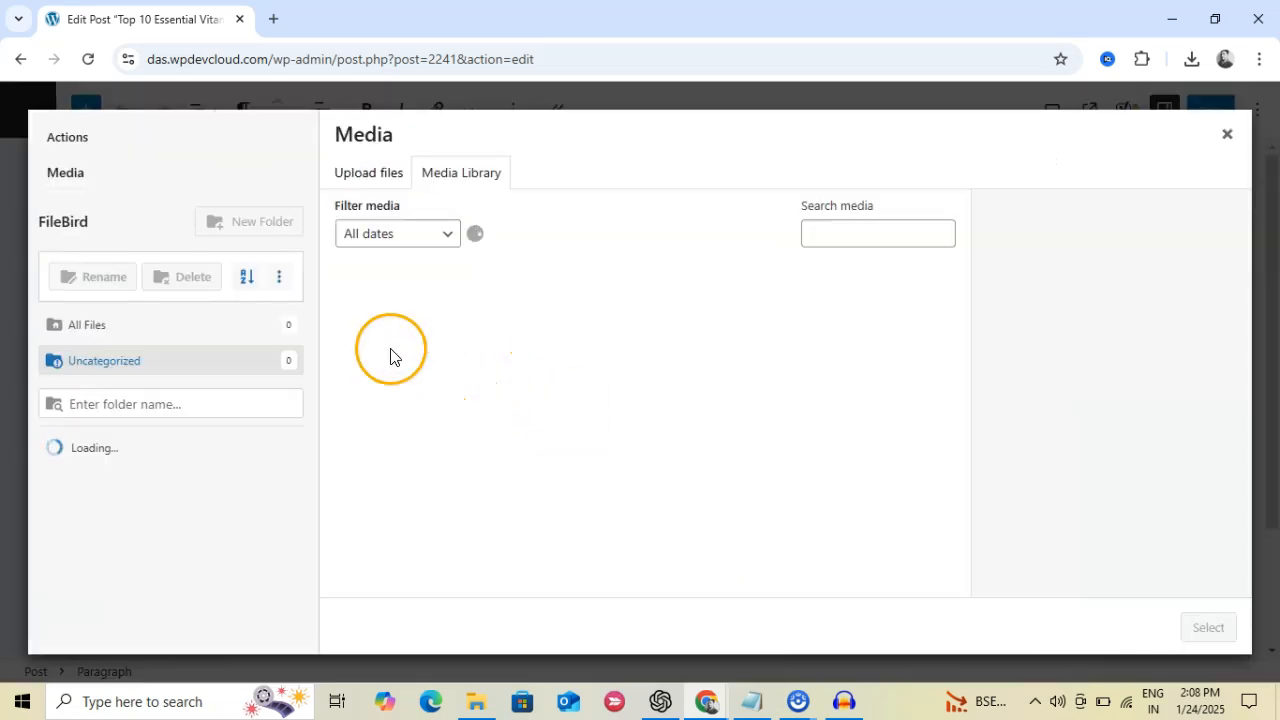
{"action": "left_click", "coordinate": [502, 294]}
{"action": "left_click", "coordinate": [889, 335]}
{"action": "left_click", "coordinate": [368, 172]}
{"action": "left_click", "coordinate": [468, 172]}
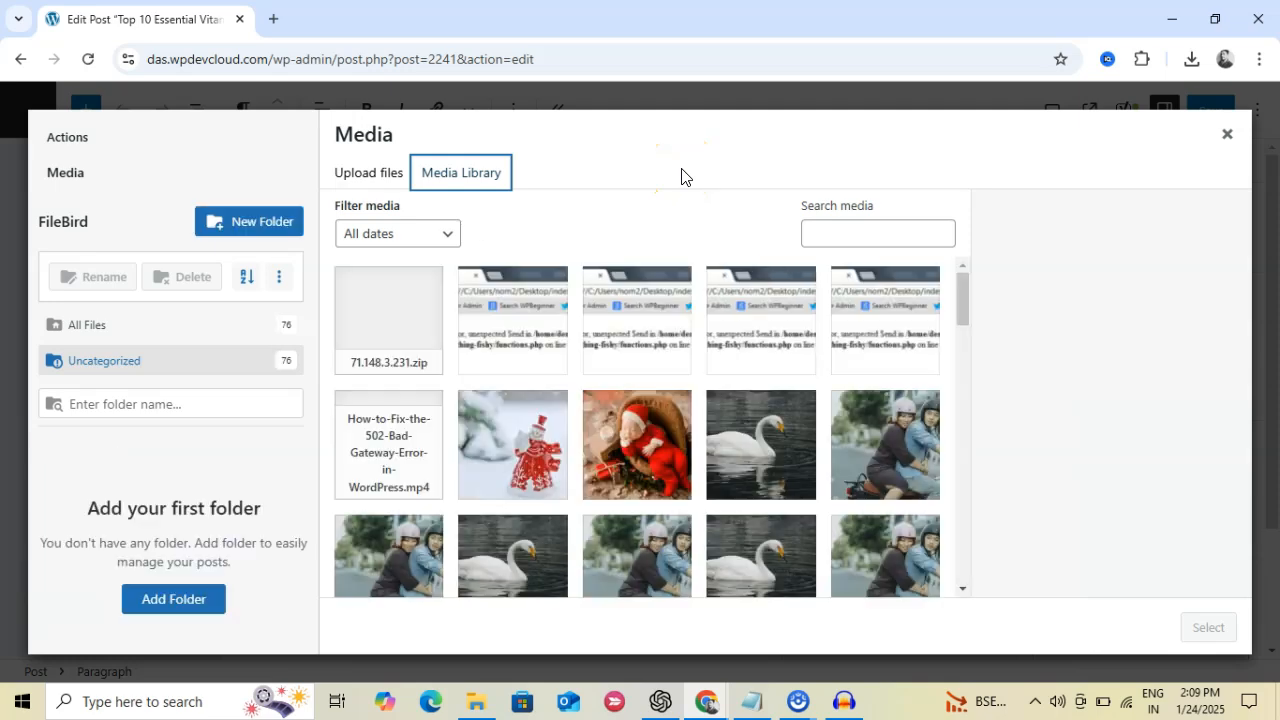
{"action": "scroll", "coordinate": [705, 420], "scroll_direction": "down", "scroll_amount": 3}
{"action": "scroll", "coordinate": [705, 420], "scroll_direction": "up", "scroll_amount": 3}
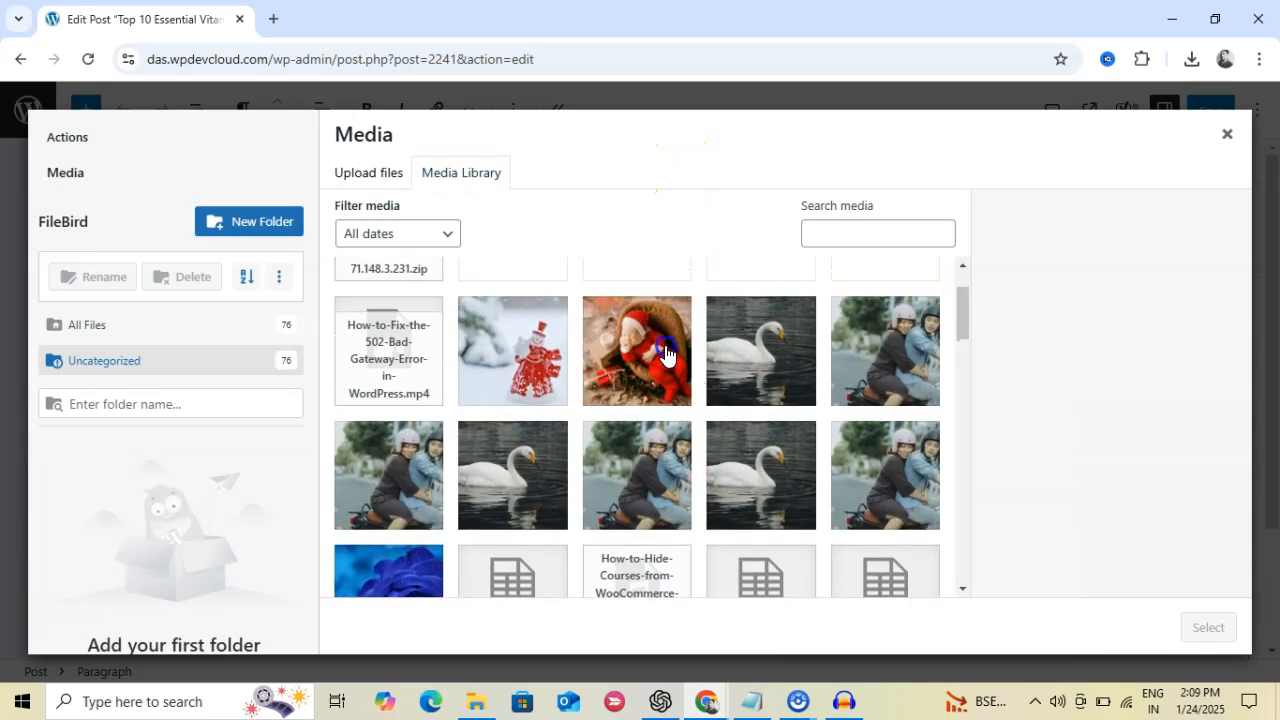
{"action": "left_click", "coordinate": [636, 350]}
{"action": "left_click", "coordinate": [1207, 626]}
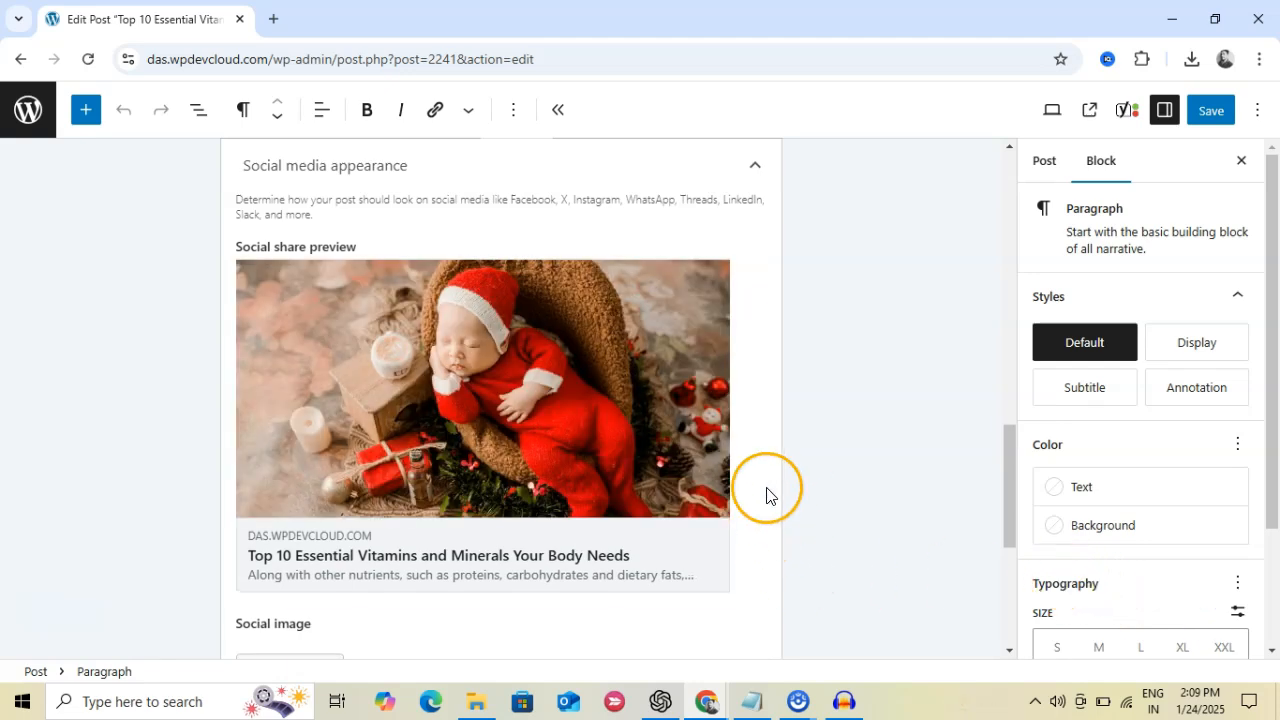
Paste the copied text about vitamins and minerals helping the body grow and thrive as the post's social description
{"action": "scroll", "coordinate": [755, 485], "scroll_direction": "down", "scroll_amount": 5}
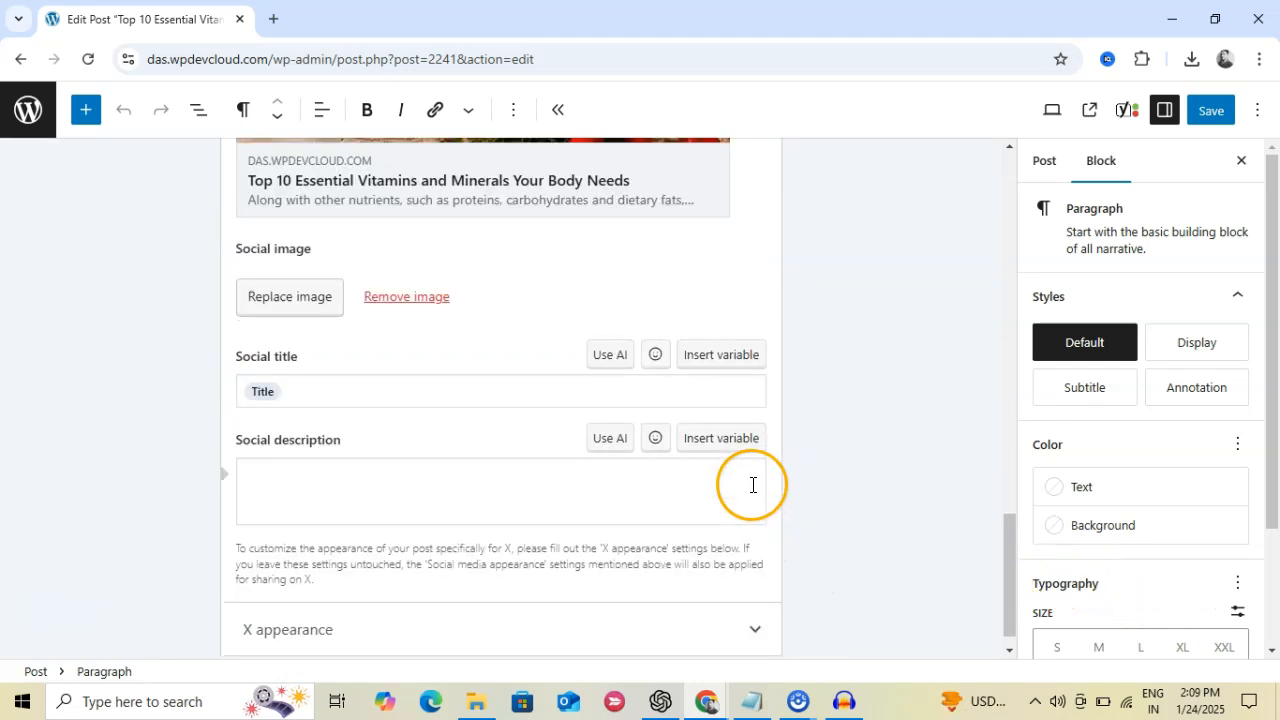
{"action": "left_click", "coordinate": [304, 450]}
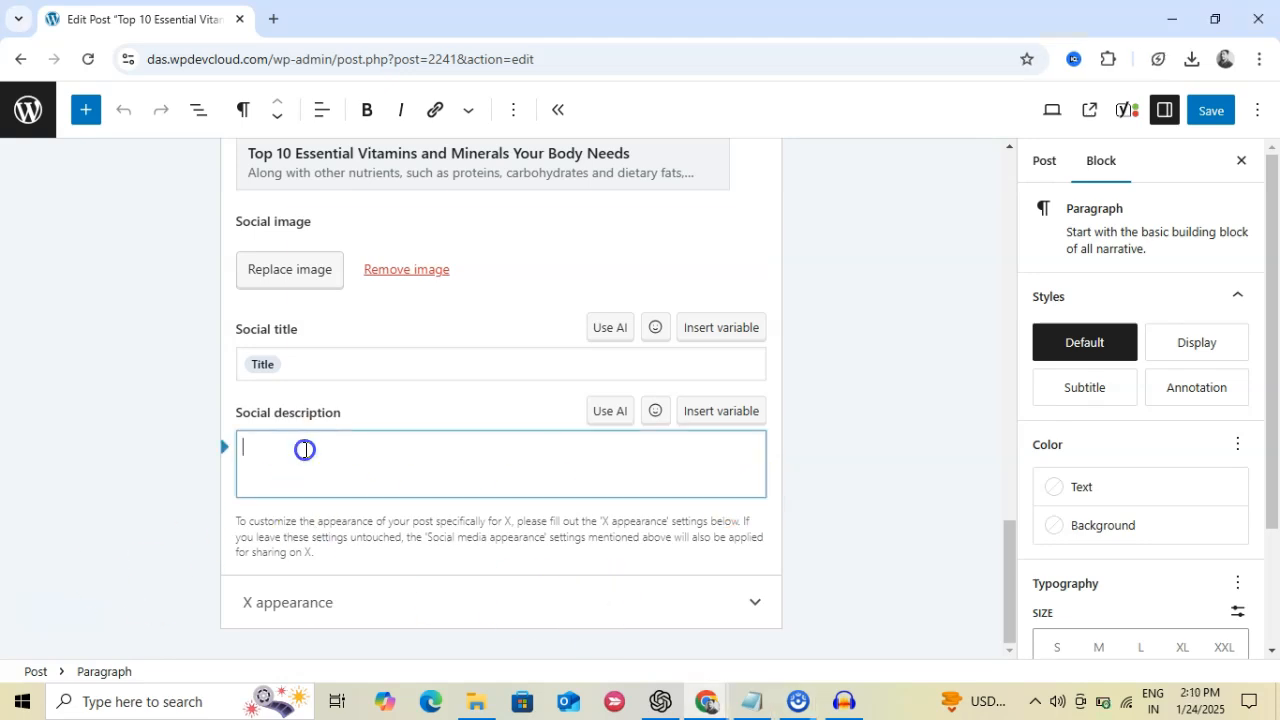
{"action": "right_click", "coordinate": [304, 450]}
{"action": "left_click", "coordinate": [320, 257]}
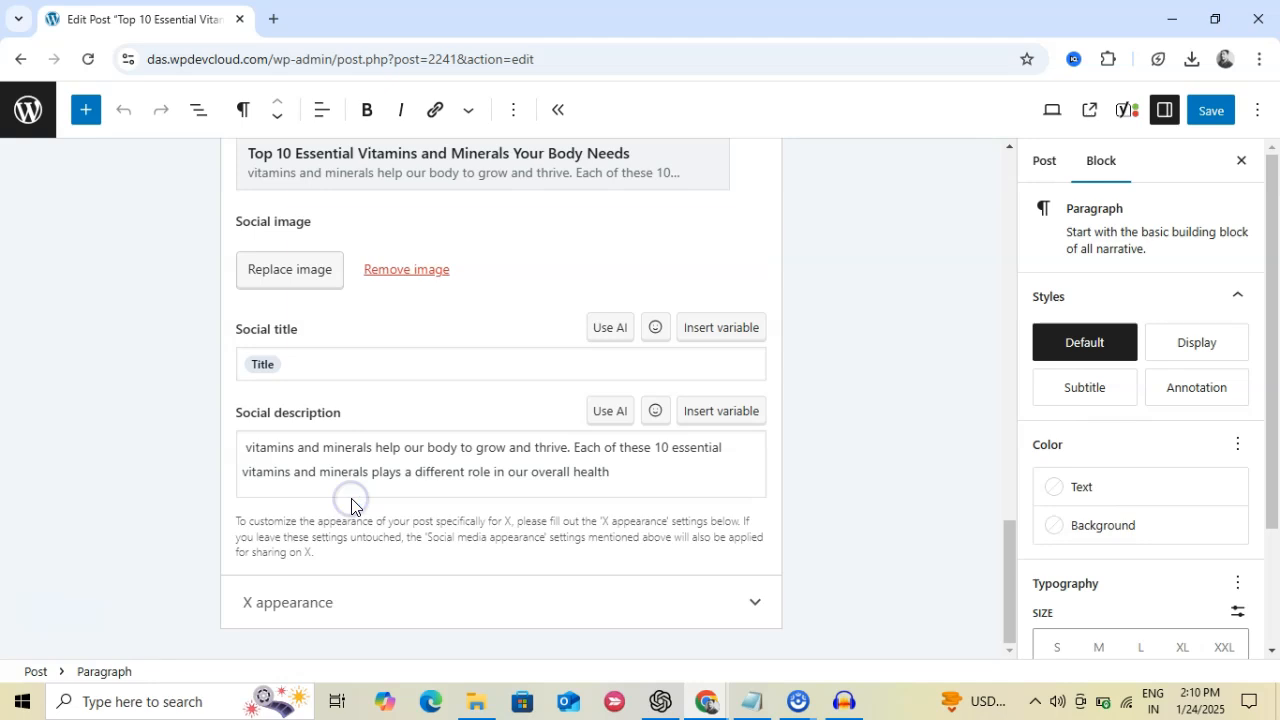
{"action": "scroll", "coordinate": [352, 504], "scroll_direction": "up", "scroll_amount": 1}
{"action": "scroll", "coordinate": [354, 500], "scroll_direction": "down", "scroll_amount": 1}
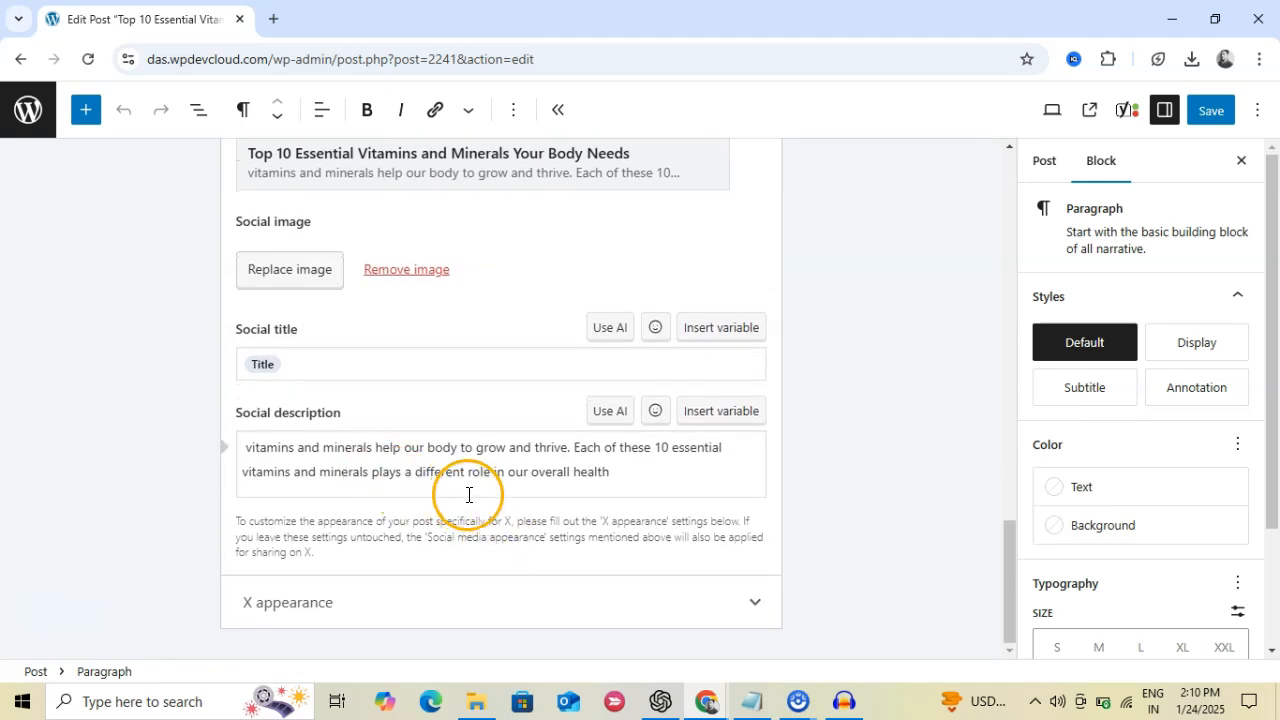
{"action": "scroll", "coordinate": [463, 491], "scroll_direction": "up", "scroll_amount": 3}
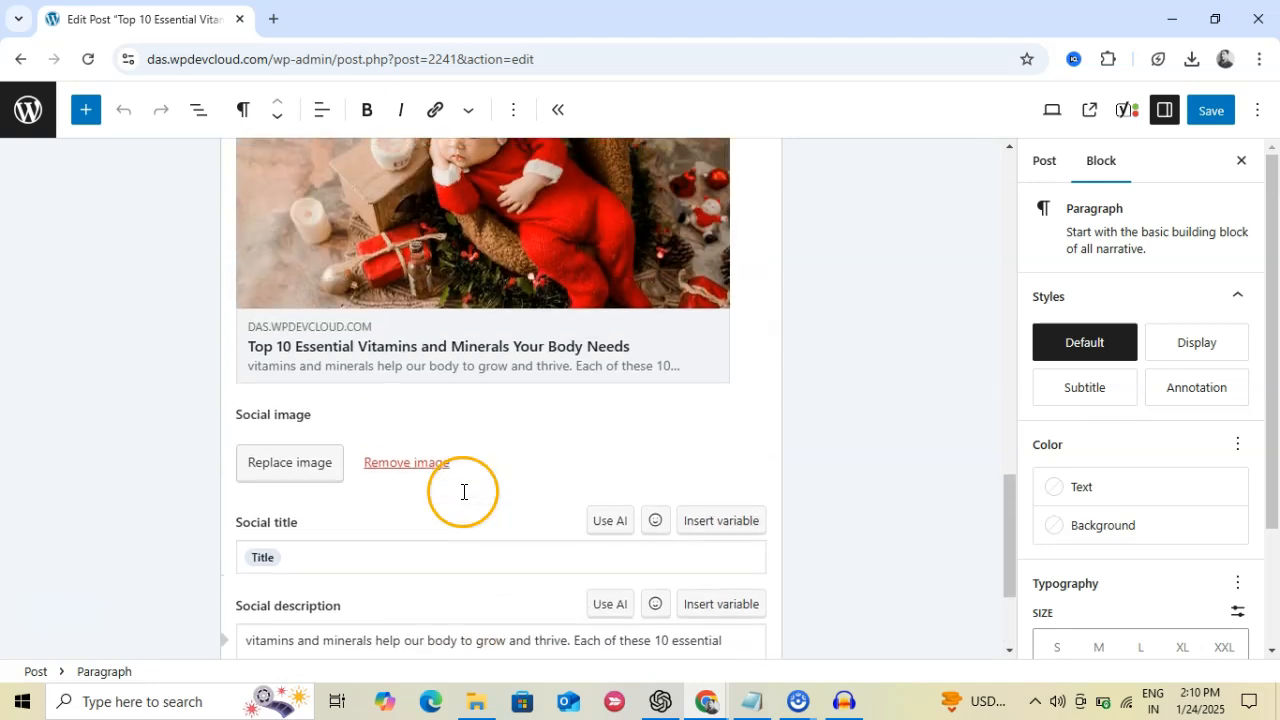
Review the vitamins and minerals post's social share preview together with its social image, title and description settings
{"action": "scroll", "coordinate": [458, 340], "scroll_direction": "up", "scroll_amount": 1}
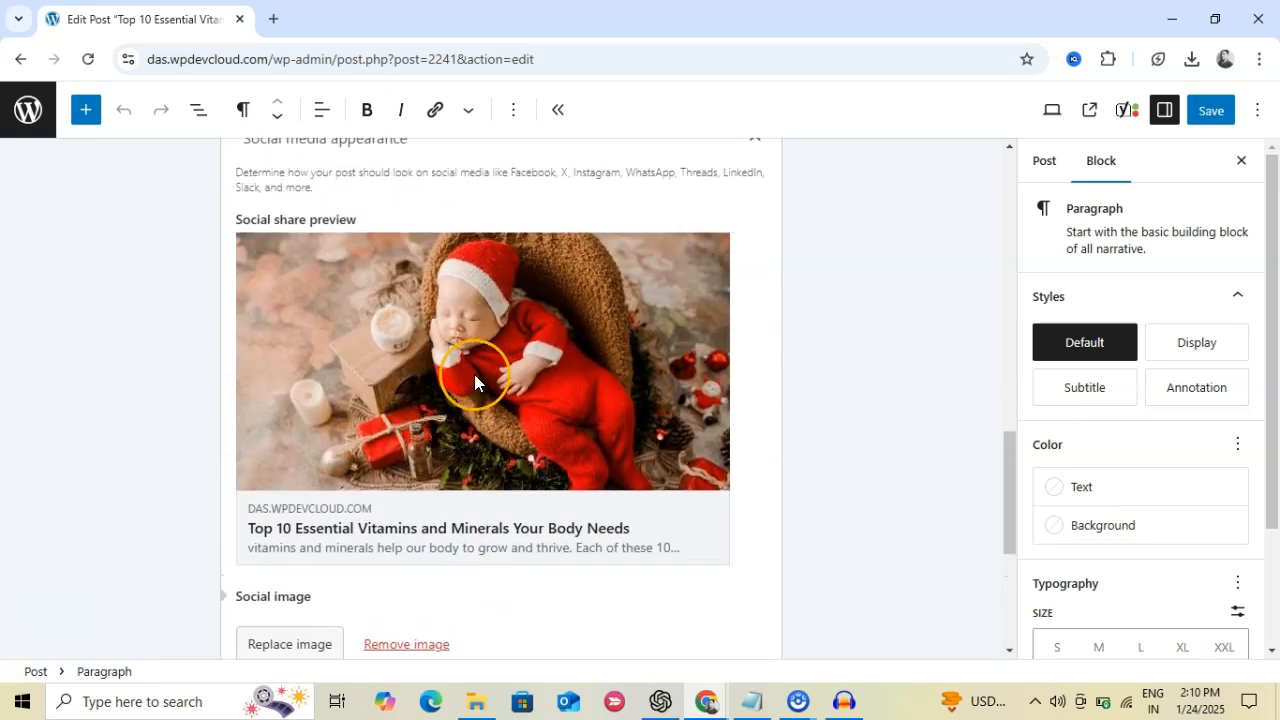
{"action": "scroll", "coordinate": [522, 415], "scroll_direction": "down", "scroll_amount": 2}
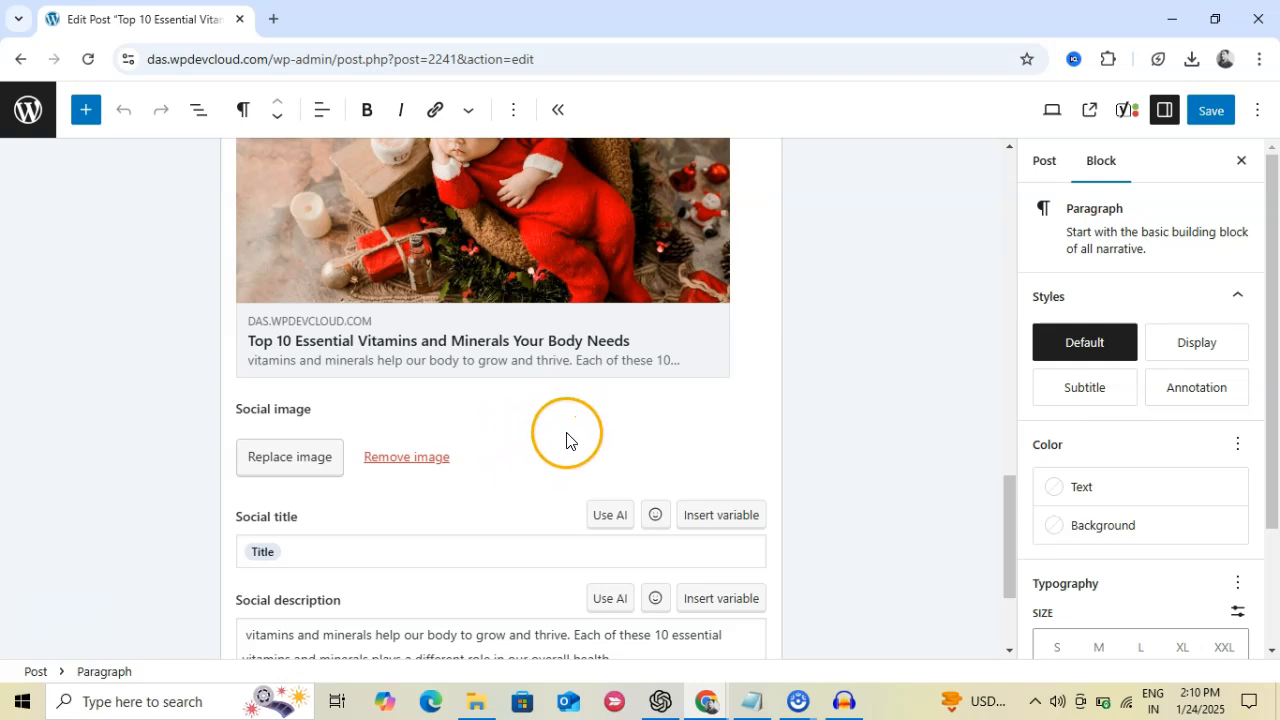
{"action": "left_click", "coordinate": [140, 632]}
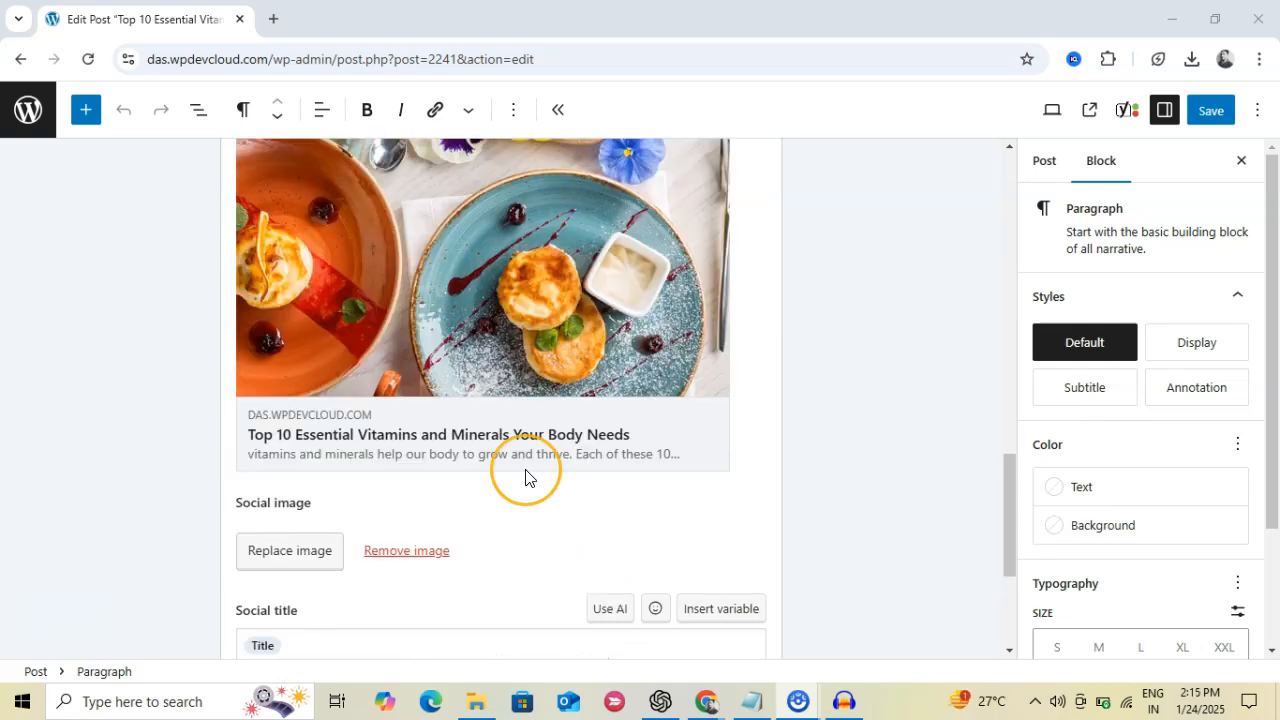
{"action": "scroll", "coordinate": [525, 469], "scroll_direction": "up", "scroll_amount": 2}
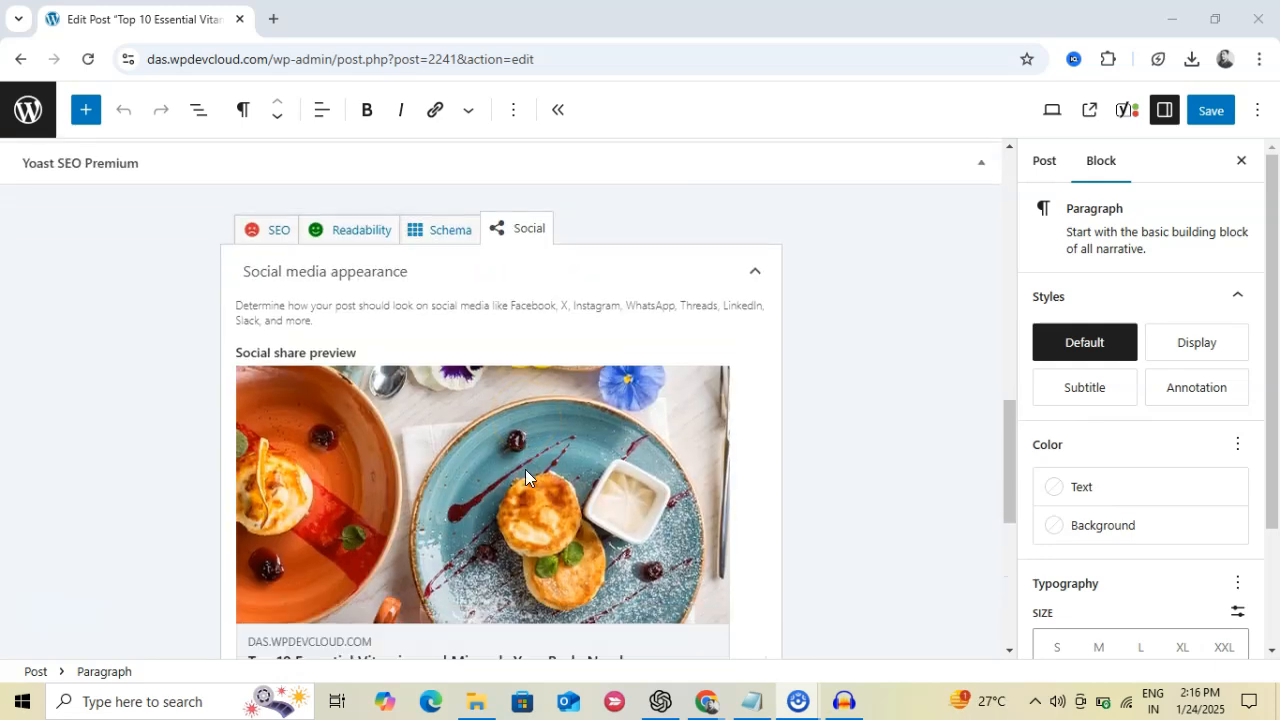
{"action": "scroll", "coordinate": [525, 469], "scroll_direction": "down", "scroll_amount": 1}
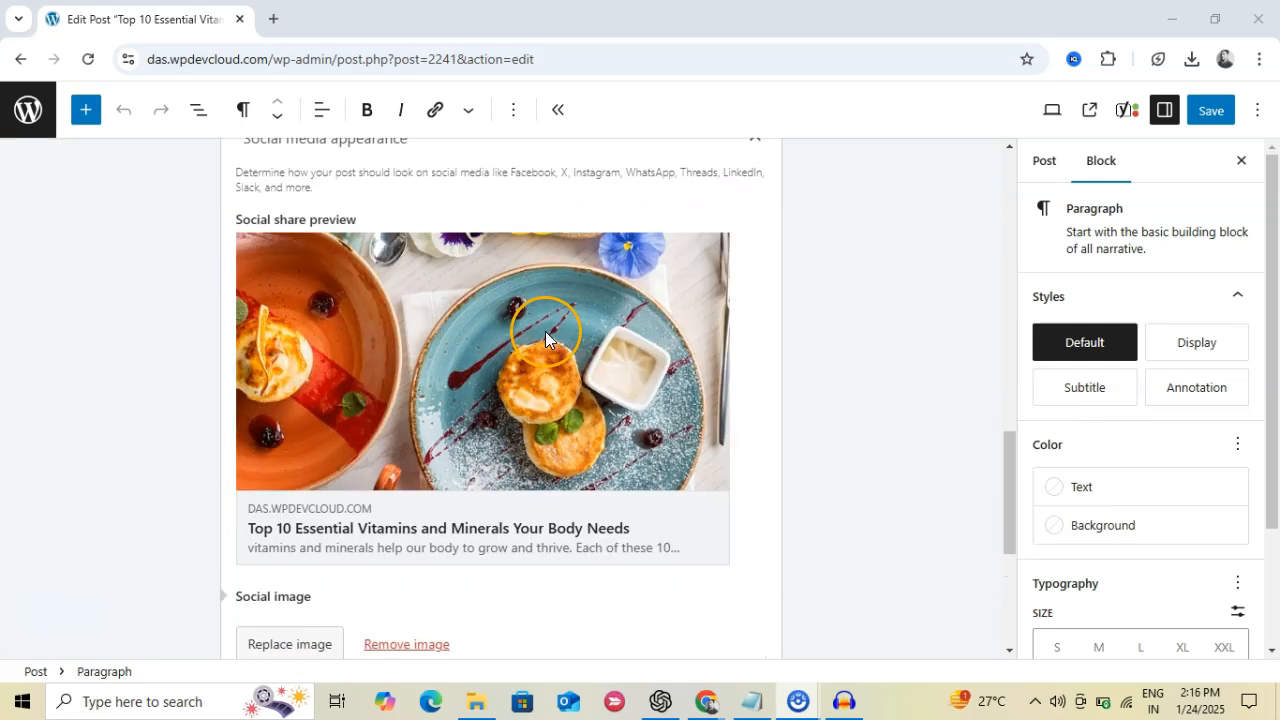
{"action": "scroll", "coordinate": [512, 405], "scroll_direction": "down", "scroll_amount": 2}
{"action": "scroll", "coordinate": [554, 440], "scroll_direction": "down", "scroll_amount": 2}
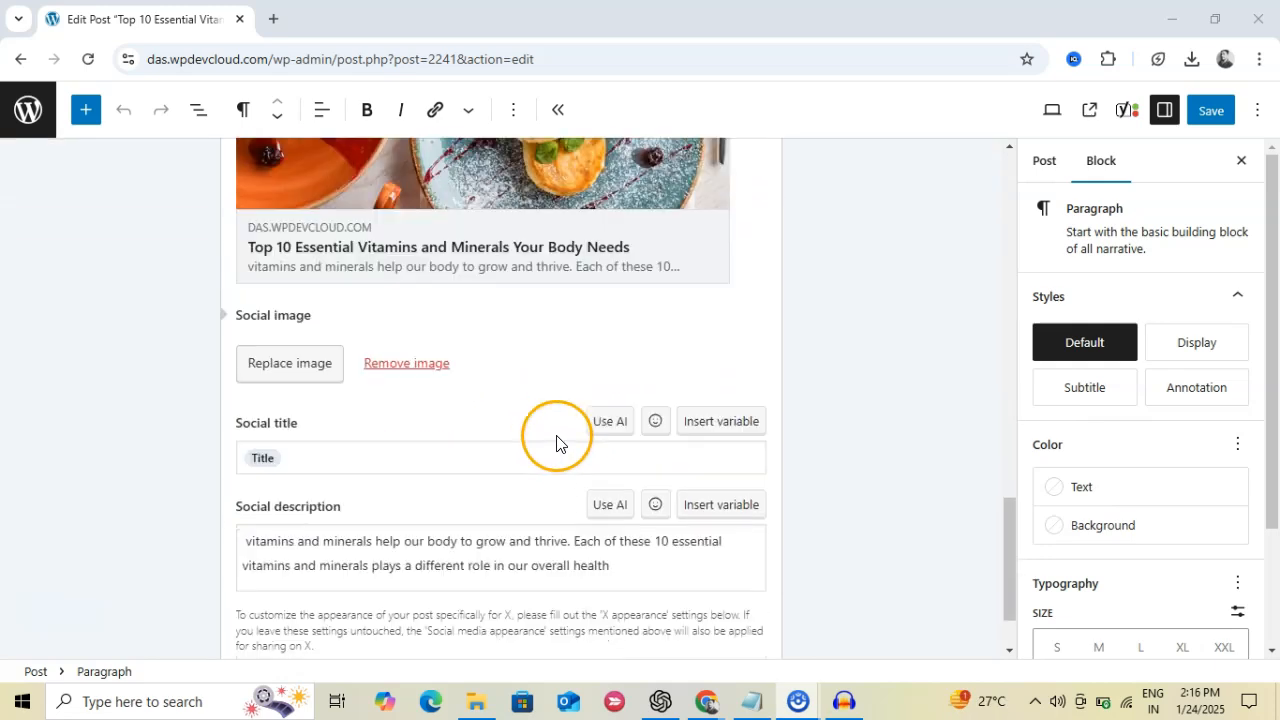
{"action": "scroll", "coordinate": [557, 433], "scroll_direction": "up", "scroll_amount": 2}
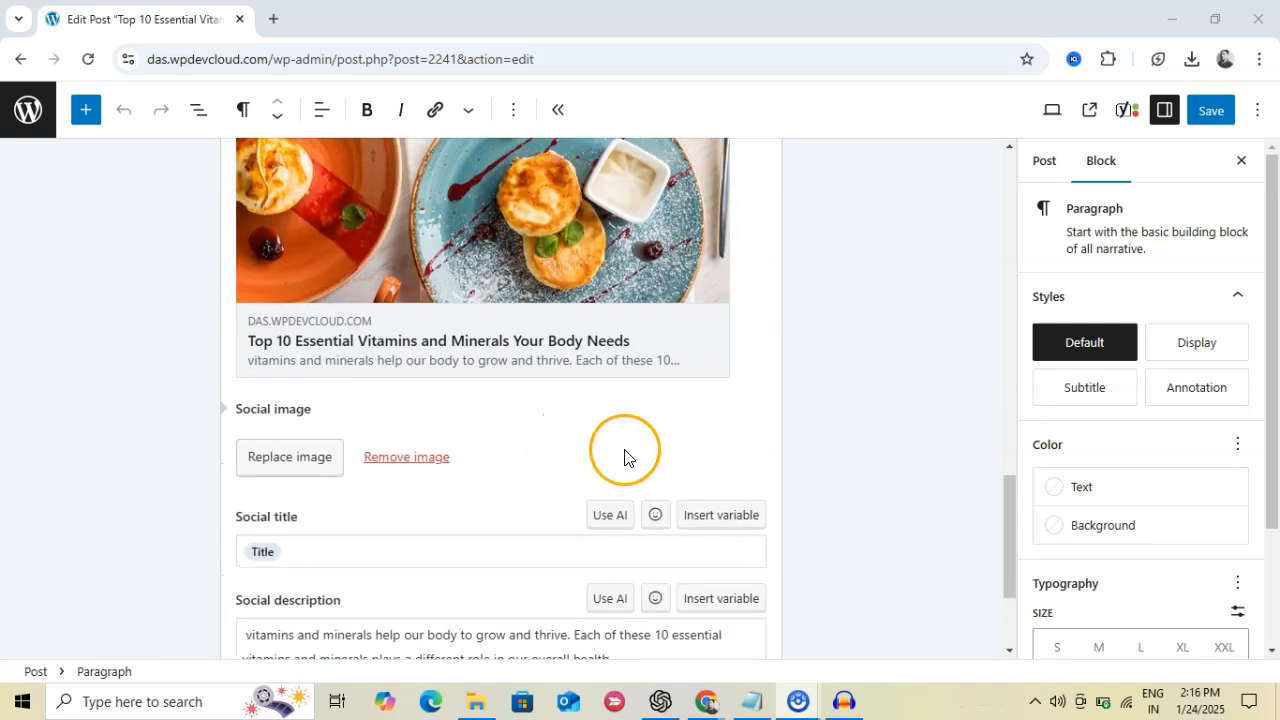
{"action": "scroll", "coordinate": [613, 441], "scroll_direction": "down", "scroll_amount": 2}
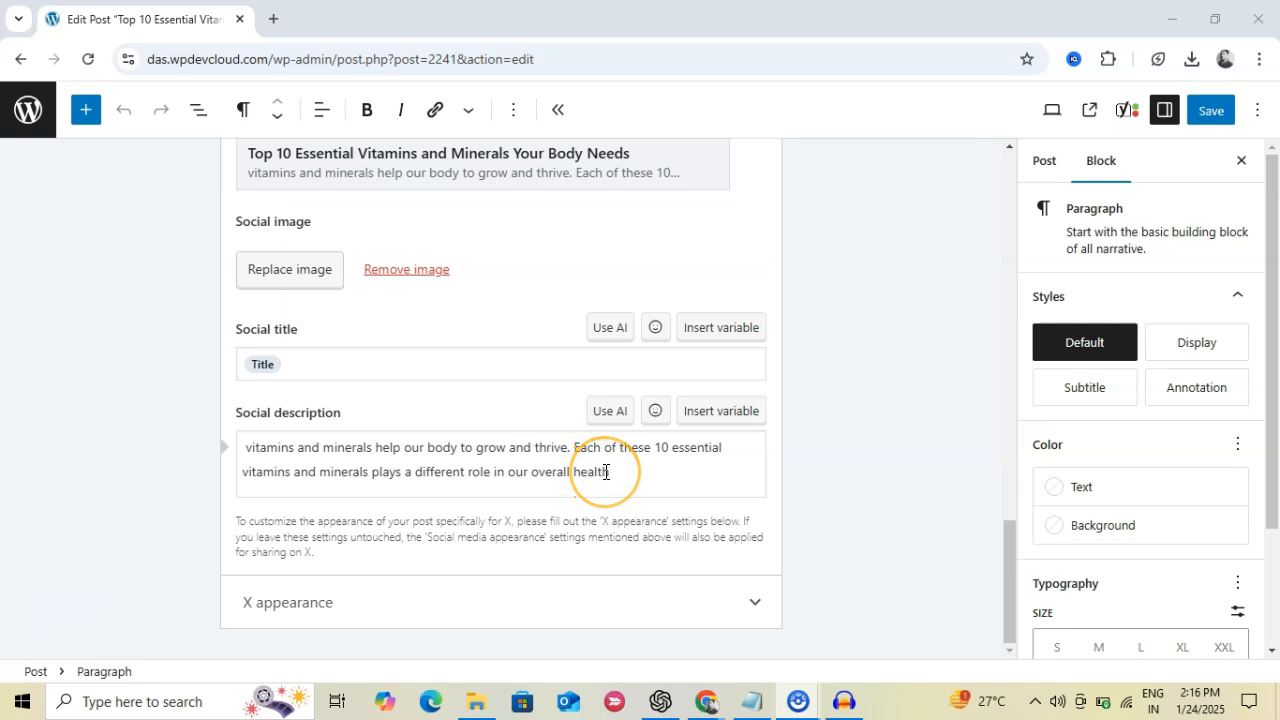
{"action": "scroll", "coordinate": [605, 472], "scroll_direction": "up", "scroll_amount": 1}
{"action": "scroll", "coordinate": [605, 472], "scroll_direction": "up", "scroll_amount": 3}
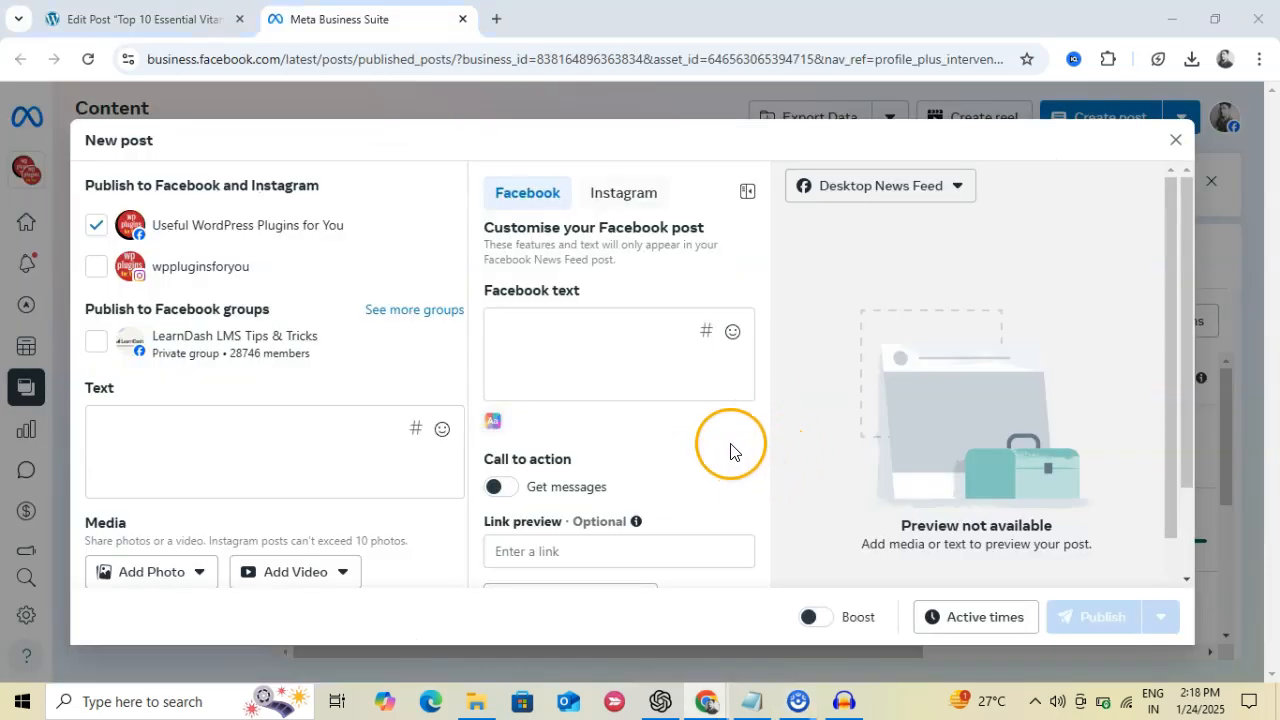
In Meta Business Suite, paste the vitamins and minerals post's copied URL as the new Facebook post's link preview
{"action": "scroll", "coordinate": [731, 447], "scroll_direction": "down", "scroll_amount": 2}
{"action": "left_click", "coordinate": [603, 360]}
{"action": "key", "text": "ctrl+v"}
{"action": "left_click", "coordinate": [751, 425]}
{"action": "scroll", "coordinate": [752, 430], "scroll_direction": "up", "scroll_amount": 2}
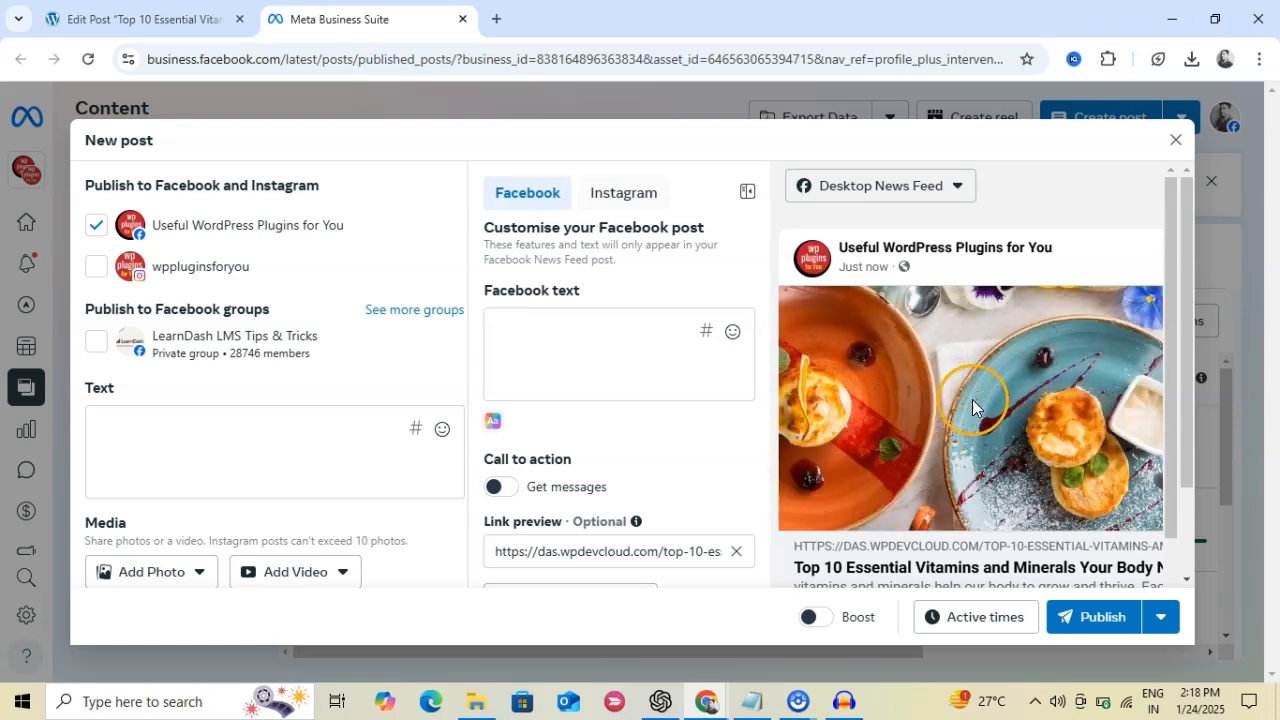
Examine the image, title and description in the Desktop News Feed preview of the new Facebook post
{"action": "scroll", "coordinate": [985, 420], "scroll_direction": "down", "scroll_amount": 1}
{"action": "scroll", "coordinate": [985, 385], "scroll_direction": "up", "scroll_amount": 1}
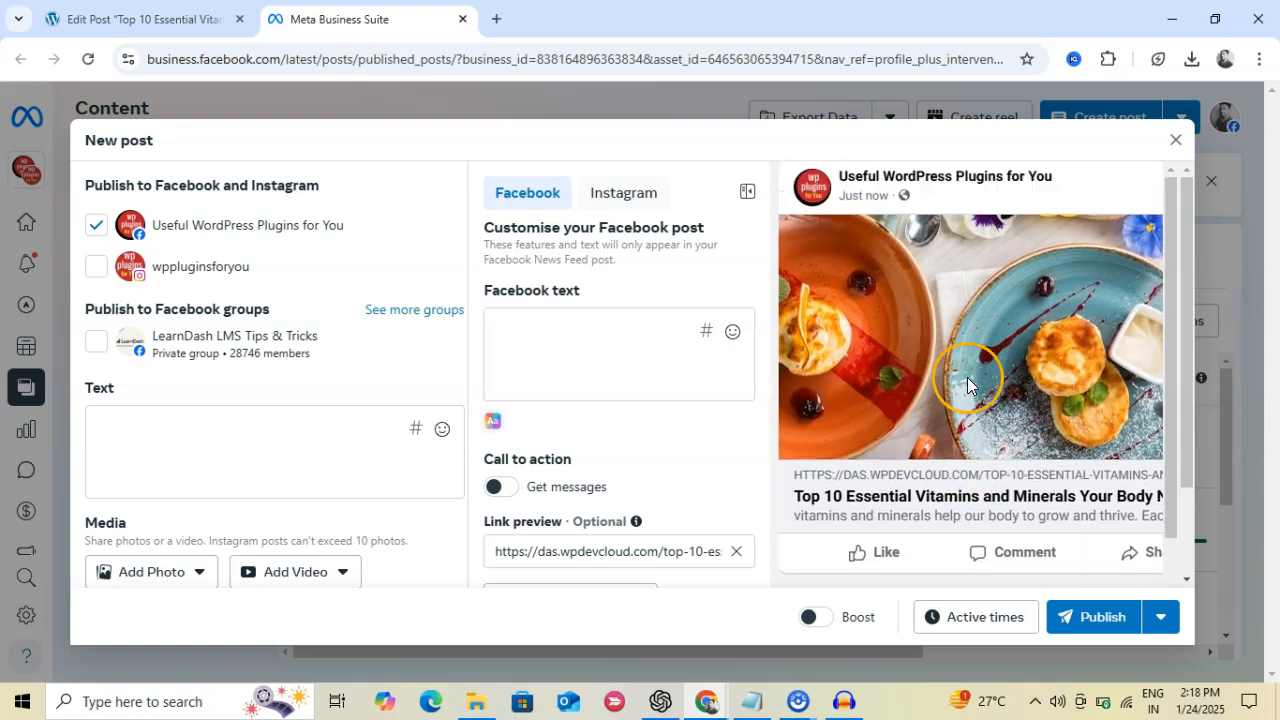
{"action": "scroll", "coordinate": [950, 400], "scroll_direction": "down", "scroll_amount": 1}
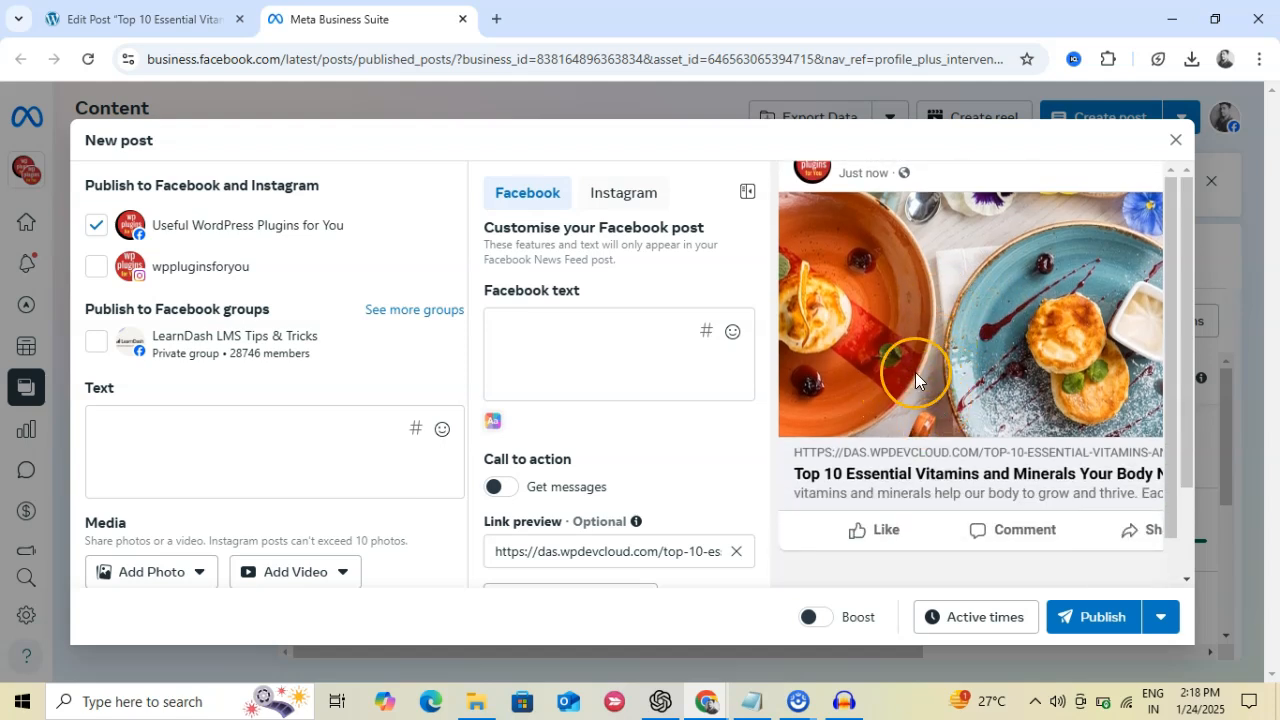
{"action": "scroll", "coordinate": [915, 380], "scroll_direction": "up", "scroll_amount": 1}
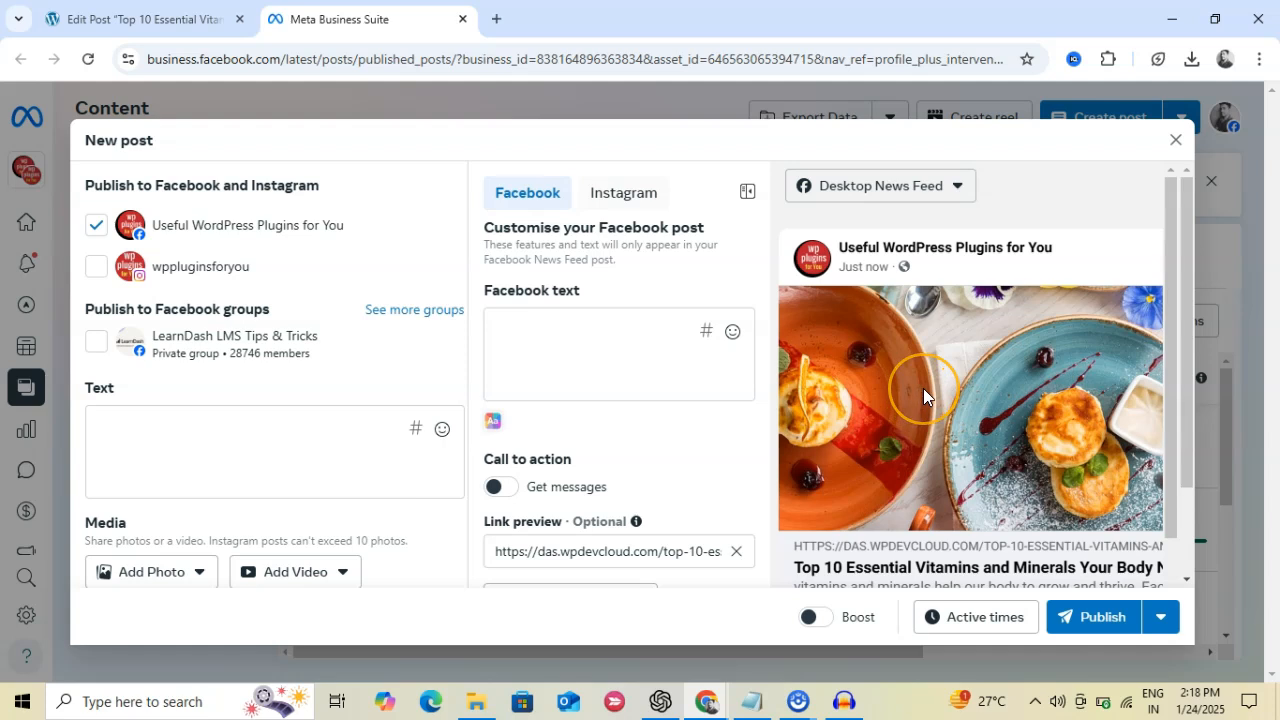
{"action": "scroll", "coordinate": [923, 396], "scroll_direction": "down", "scroll_amount": 1}
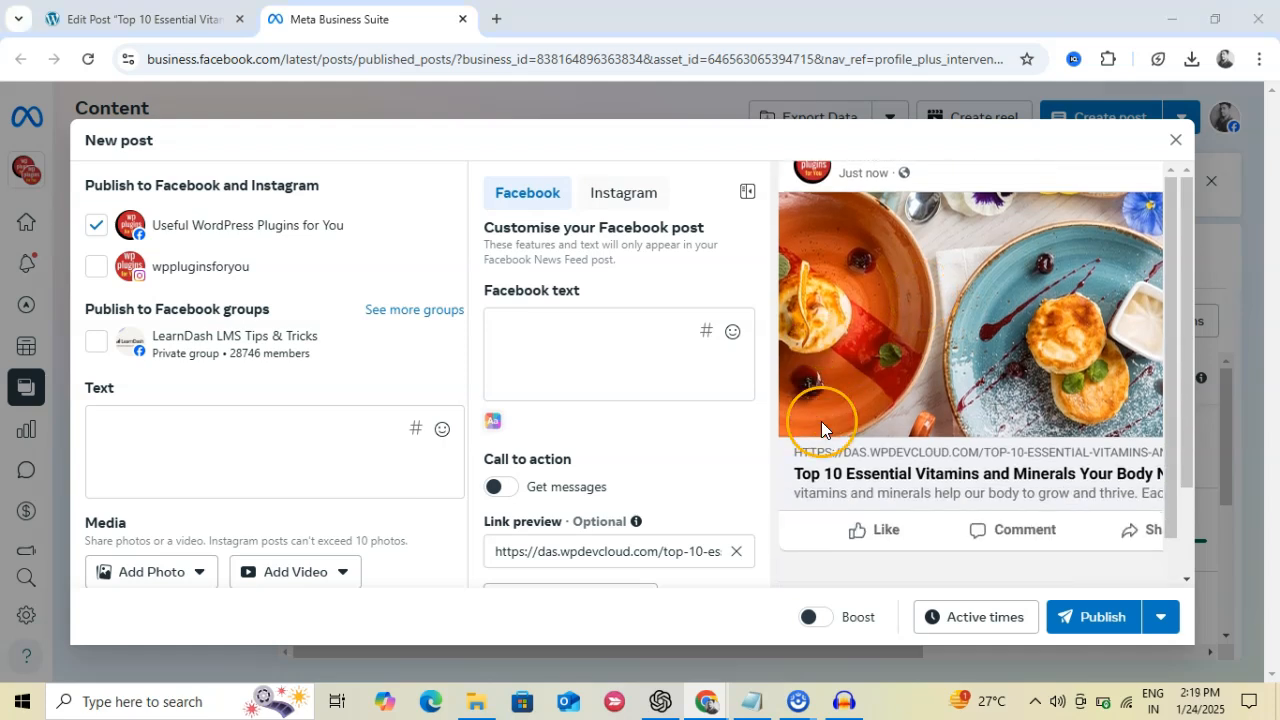
{"action": "scroll", "coordinate": [918, 430], "scroll_direction": "up", "scroll_amount": 1}
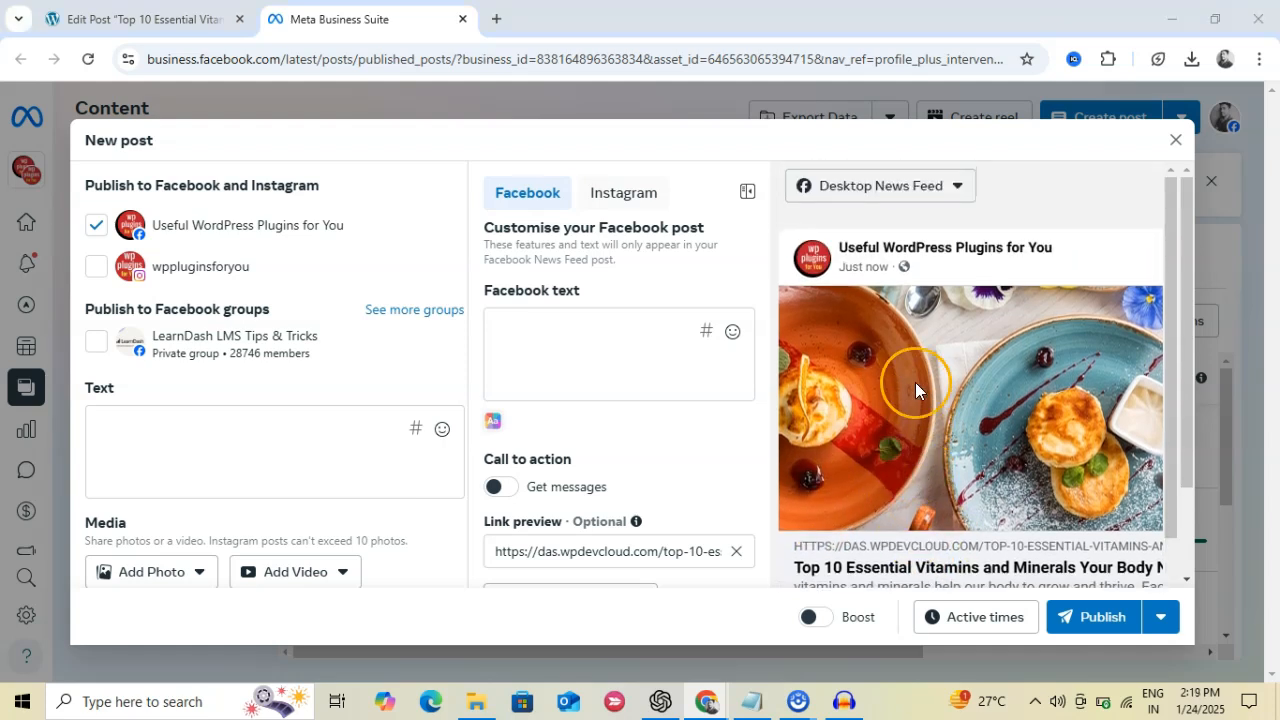
{"action": "scroll", "coordinate": [898, 417], "scroll_direction": "down", "scroll_amount": 1}
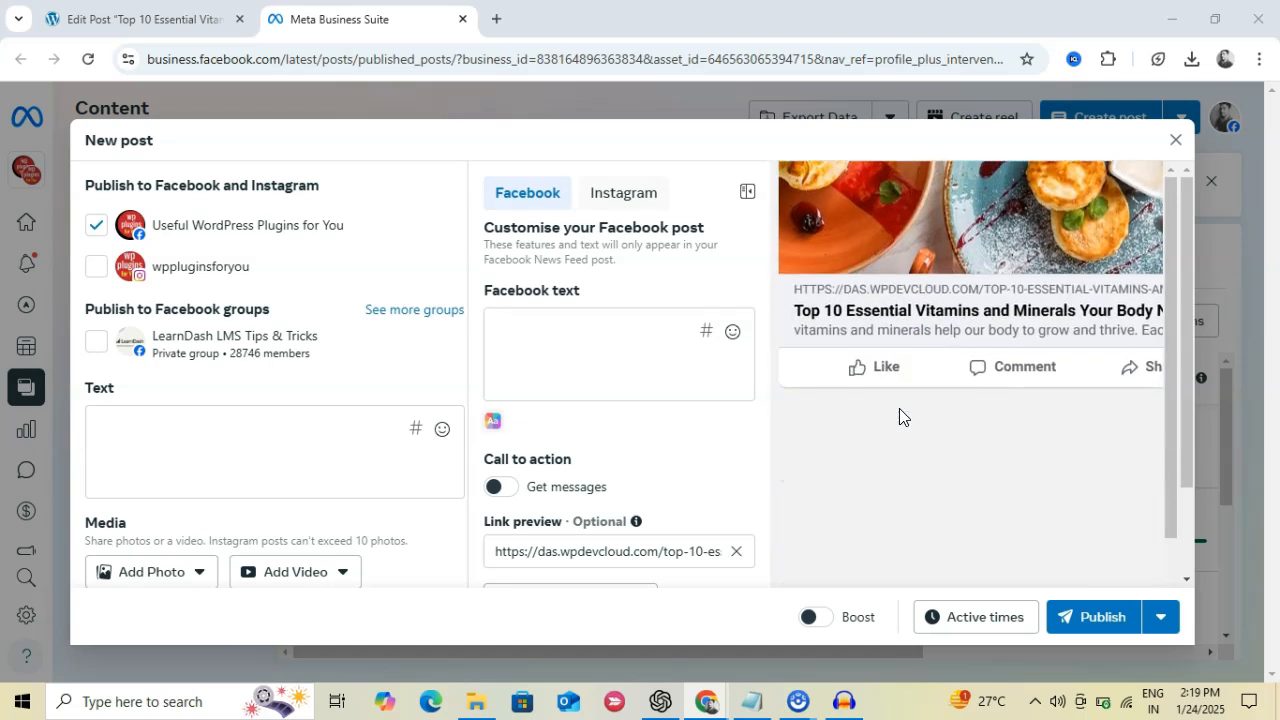
{"action": "scroll", "coordinate": [900, 417], "scroll_direction": "up", "scroll_amount": 1}
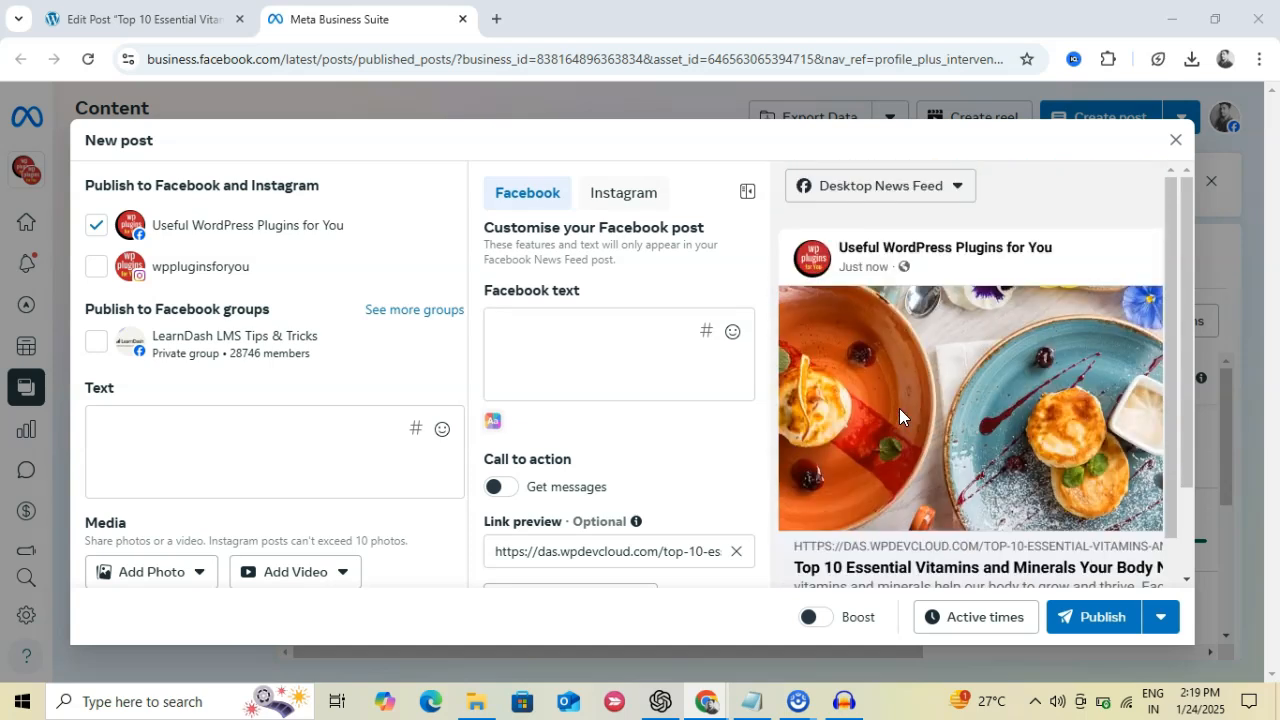
{"action": "scroll", "coordinate": [900, 417], "scroll_direction": "down", "scroll_amount": 2}
{"action": "scroll", "coordinate": [900, 417], "scroll_direction": "up", "scroll_amount": 1}
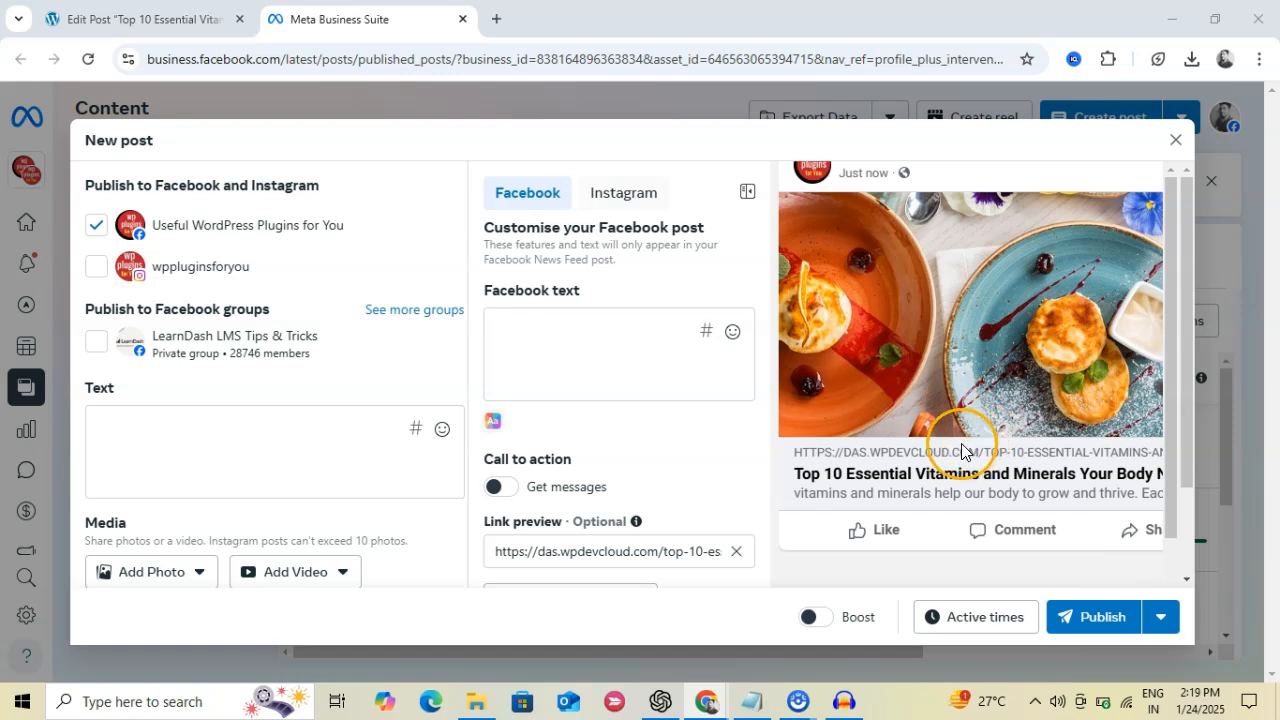
{"action": "scroll", "coordinate": [988, 435], "scroll_direction": "up", "scroll_amount": 1}
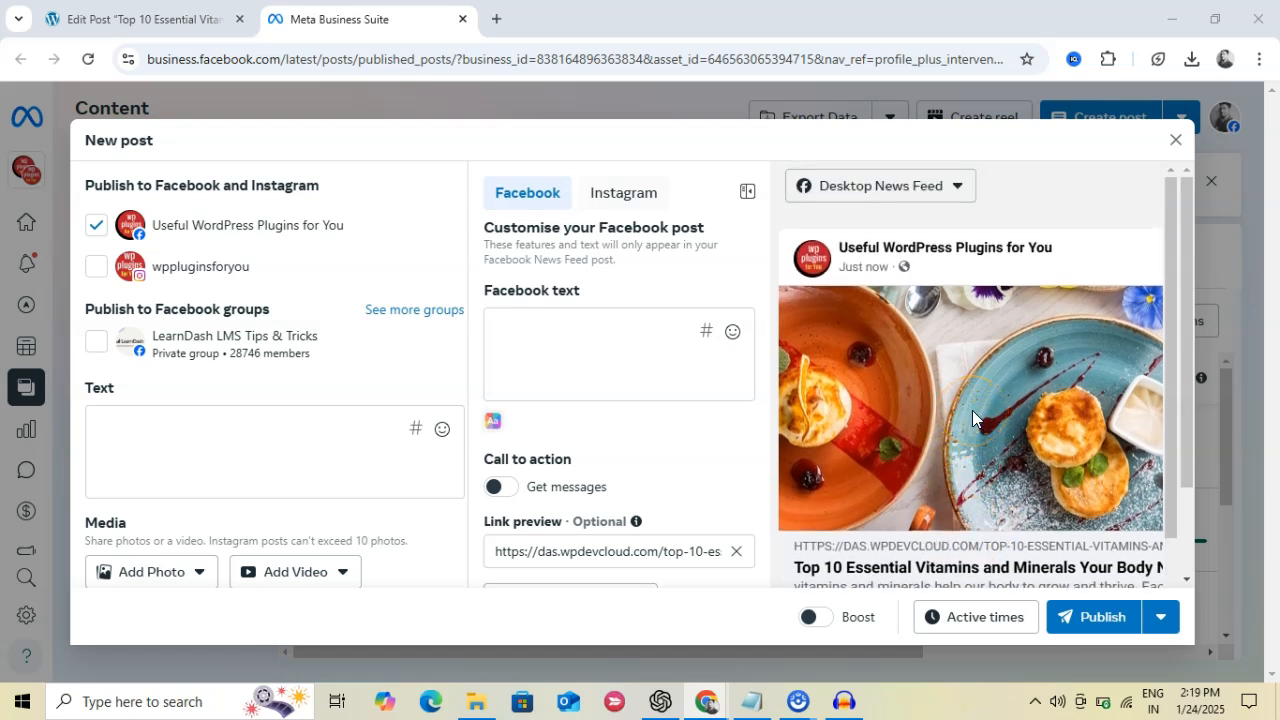
{"action": "scroll", "coordinate": [906, 428], "scroll_direction": "down", "scroll_amount": 1}
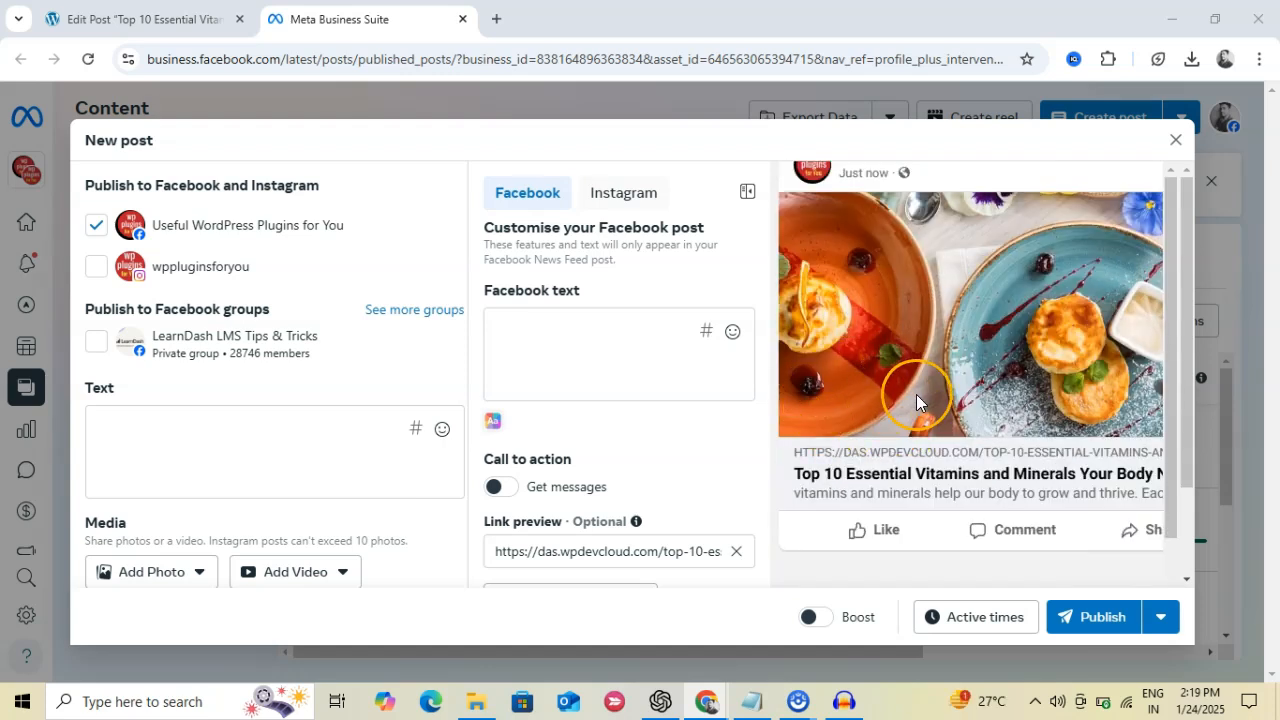
{"action": "scroll", "coordinate": [898, 408], "scroll_direction": "down", "scroll_amount": 1}
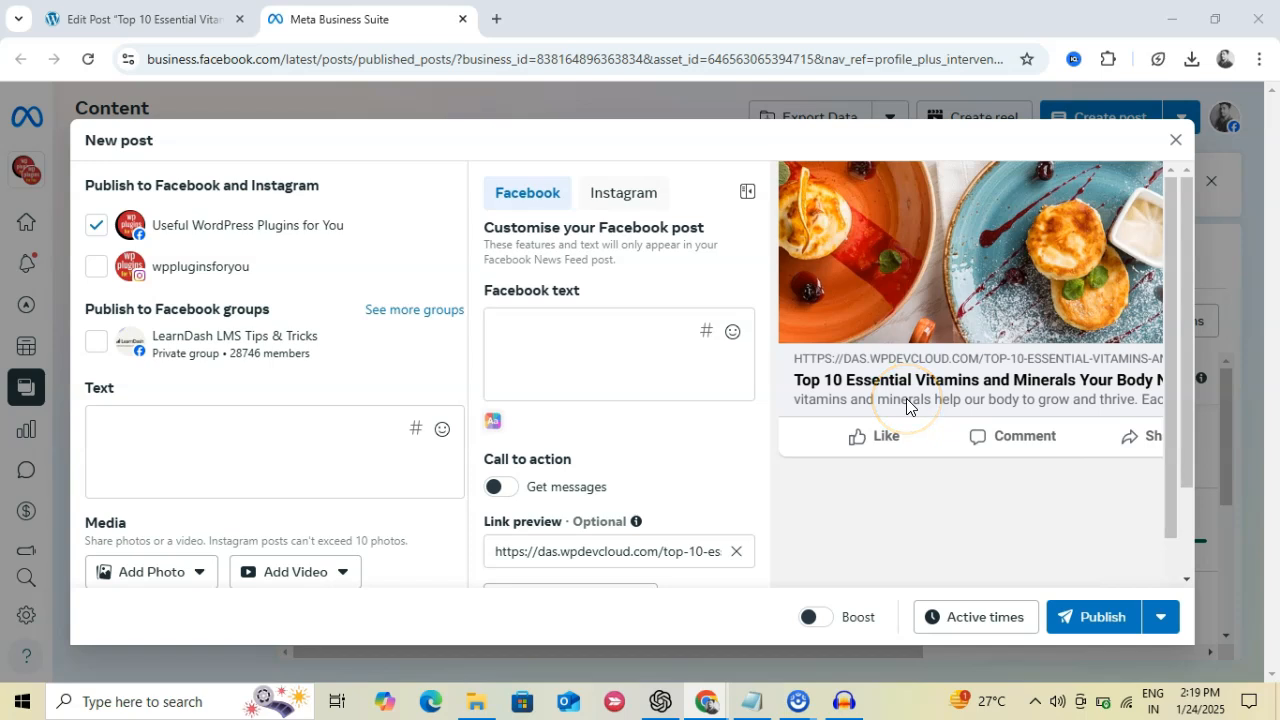
{"action": "scroll", "coordinate": [906, 405], "scroll_direction": "up", "scroll_amount": 2}
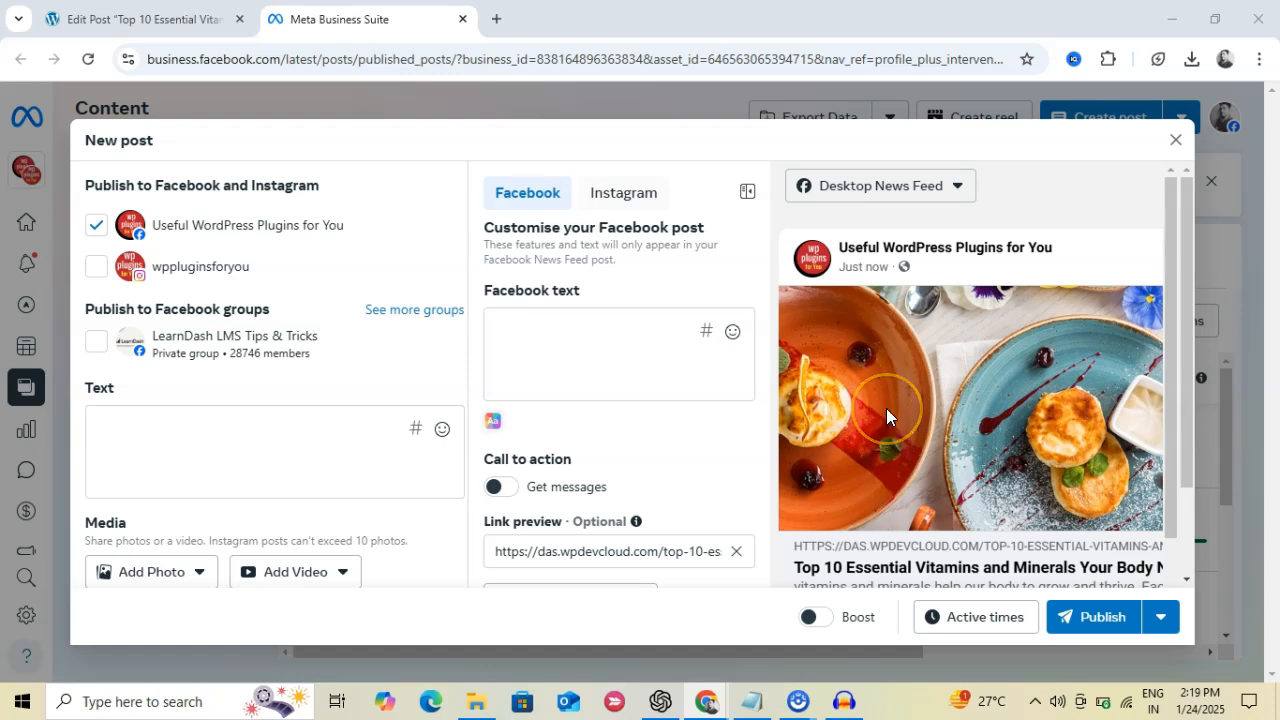
{"action": "scroll", "coordinate": [886, 416], "scroll_direction": "down", "scroll_amount": 3}
{"action": "scroll", "coordinate": [886, 416], "scroll_direction": "up", "scroll_amount": 3}
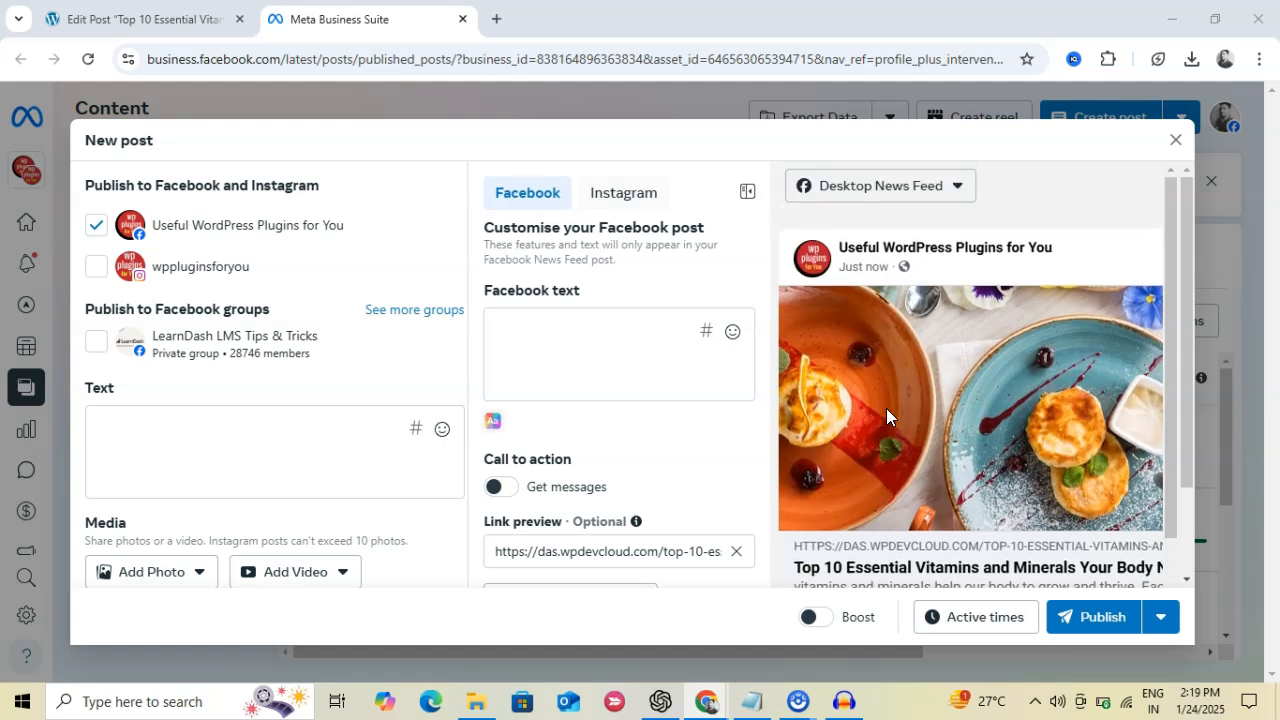